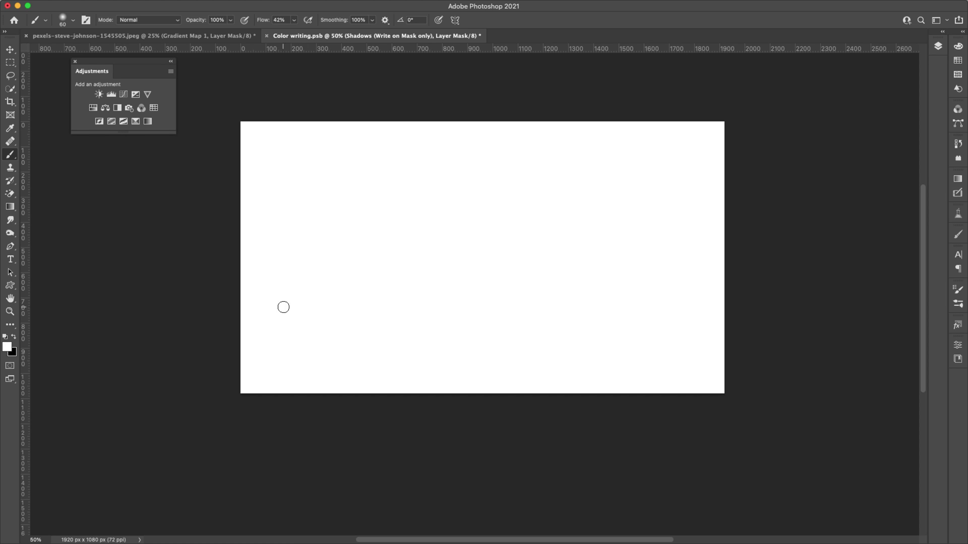
# Hand-write the word "hi" with the Brush on the layer mask of the Shadows layer, including the dot over the i
pyautogui.moveTo(278, 315)
pyautogui.mouseDown()
pyautogui.moveTo(327, 273)
pyautogui.moveTo(304, 185)
pyautogui.moveTo(305, 260)
pyautogui.moveTo(330, 355)
pyautogui.moveTo(362, 254)
pyautogui.moveTo(363, 351)
pyautogui.moveTo(398, 325)
pyautogui.moveTo(400, 270)
pyautogui.moveTo(398, 321)
pyautogui.moveTo(411, 360)
pyautogui.moveTo(441, 315)
pyautogui.mouseUp()
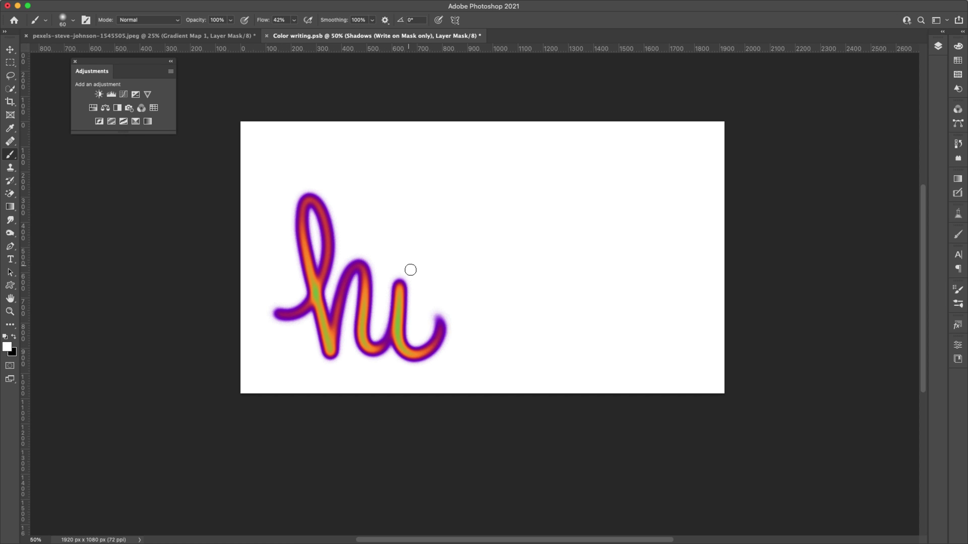
pyautogui.moveTo(399, 243); pyautogui.dragTo(398, 244)
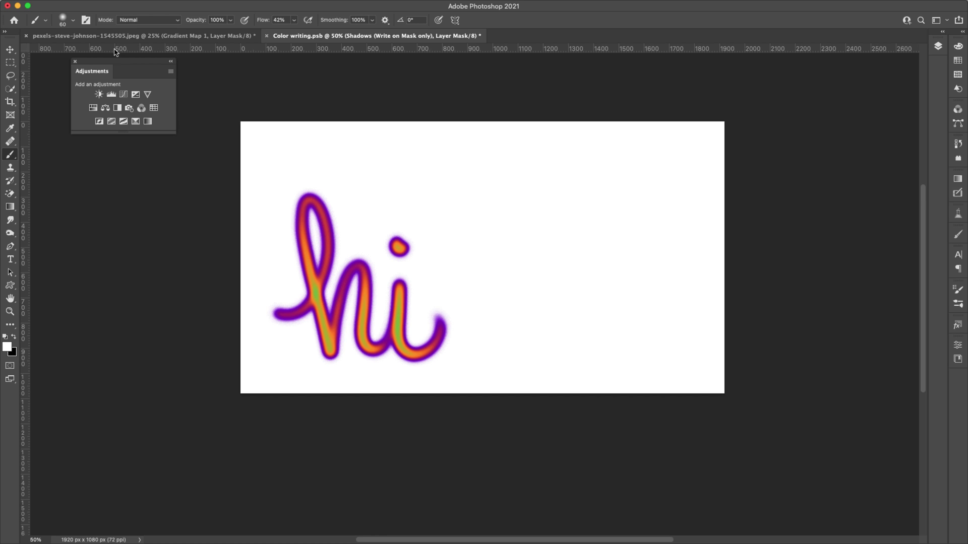
# Switch to the pexels painting JPEG, show its layers, and hide and delete the Gradient Map 1 adjustment layer
pyautogui.click(124, 36)
pyautogui.click(939, 47)
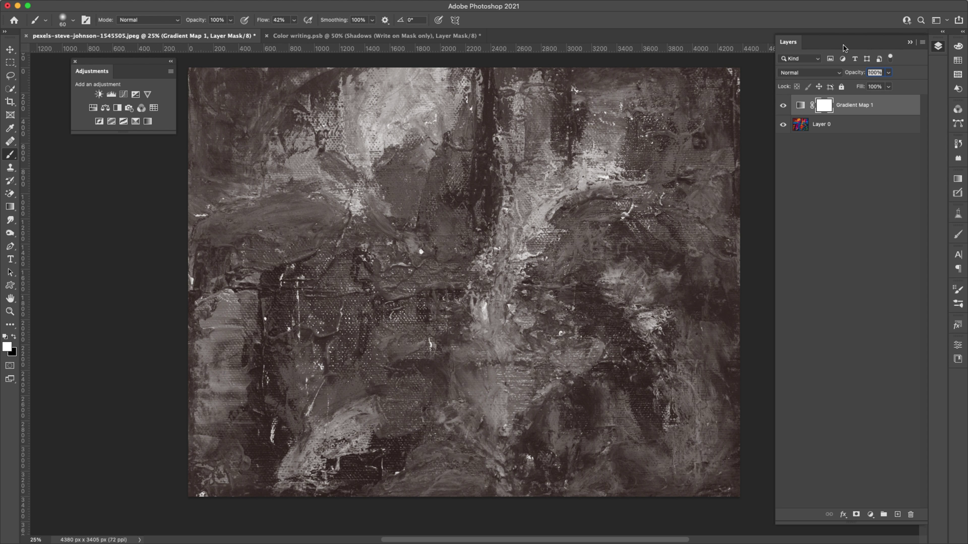
pyautogui.click(782, 105)
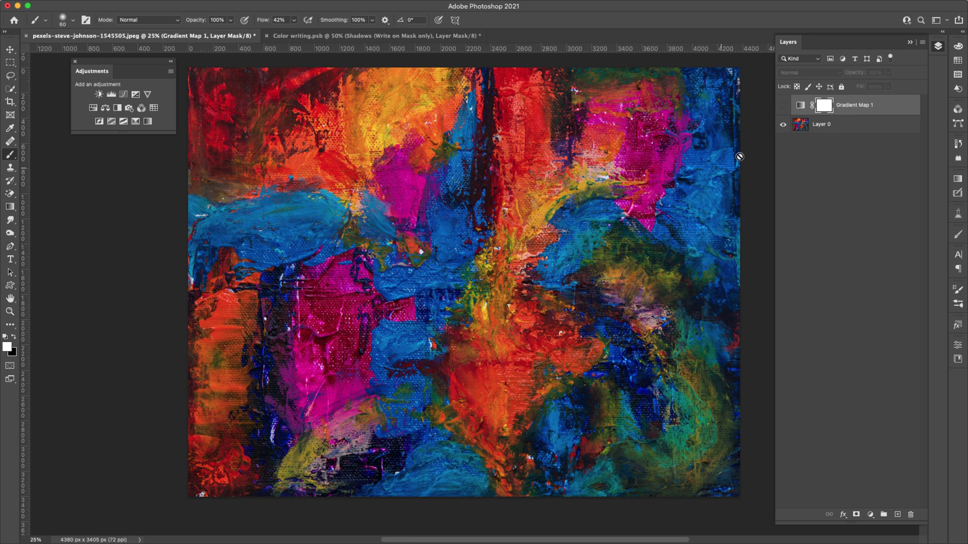
pyautogui.click(800, 104)
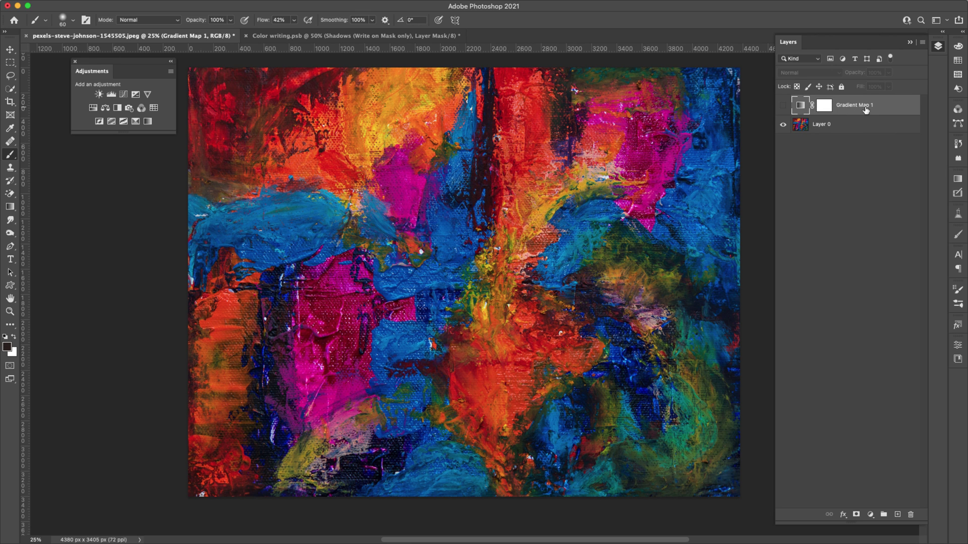
pyautogui.press('Delete')
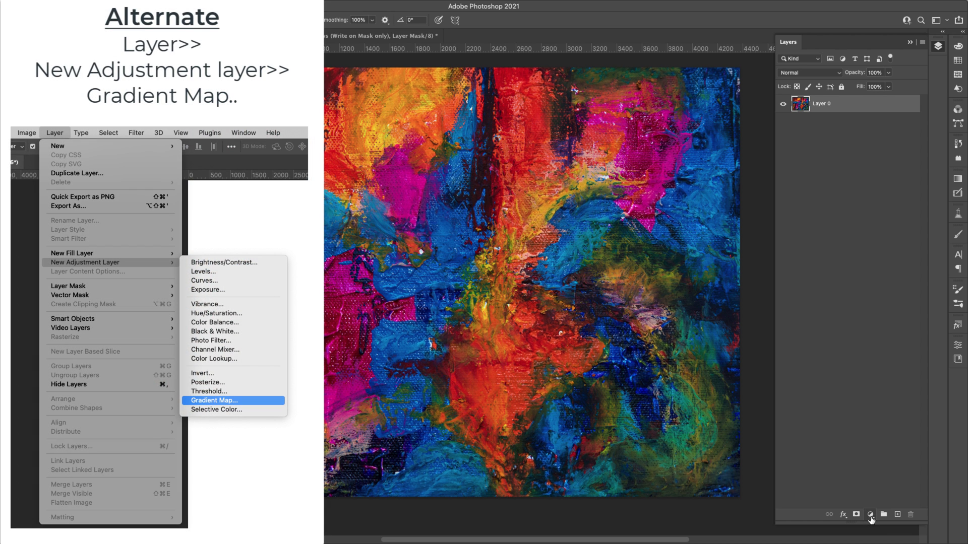
# Add a new Gradient Map adjustment layer above Layer 0 and place its properties over the canvas
pyautogui.click(871, 515)
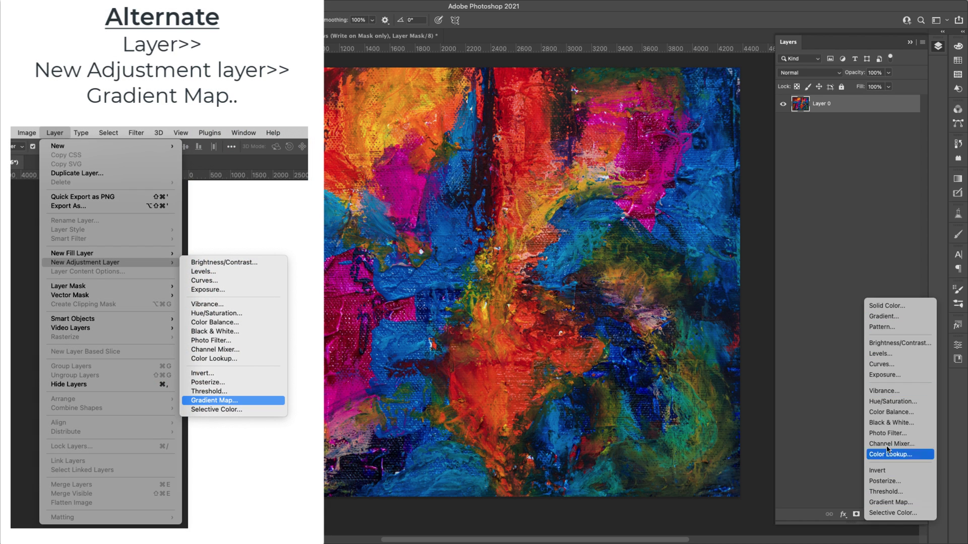
pyautogui.click(897, 502)
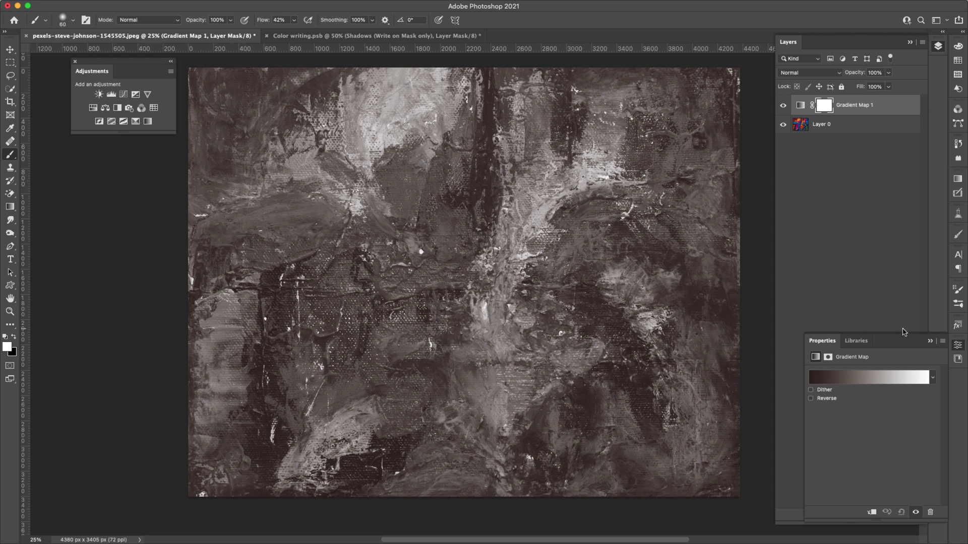
pyautogui.moveTo(882, 344); pyautogui.dragTo(612, 142)
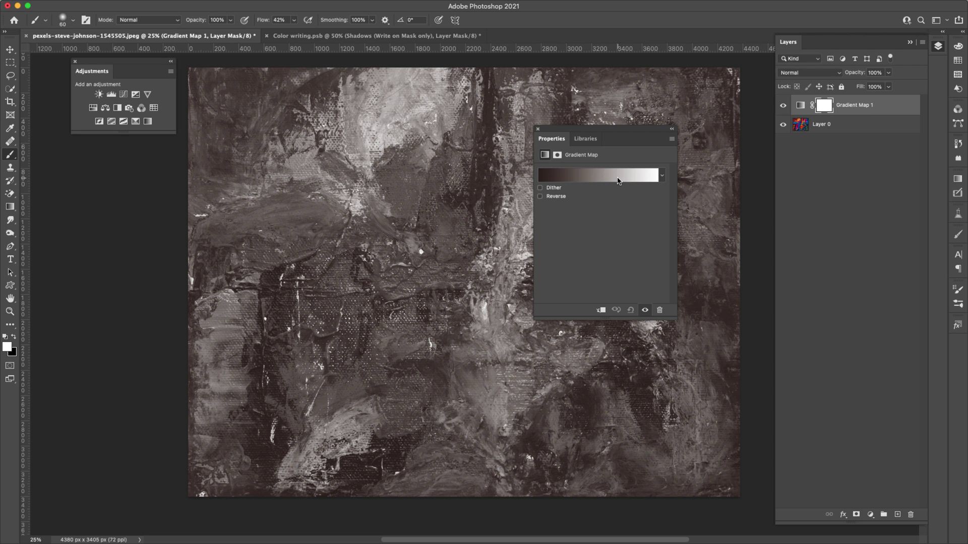
# Enable Dither on the gradient map, and turn Reverse on and back off to compare the effect
pyautogui.click(539, 189)
pyautogui.click(540, 196)
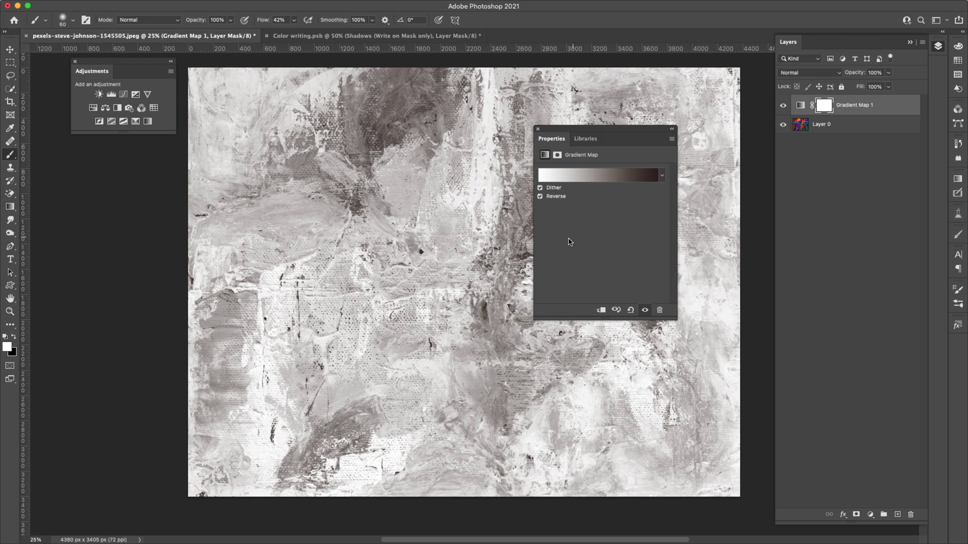
pyautogui.click(540, 198)
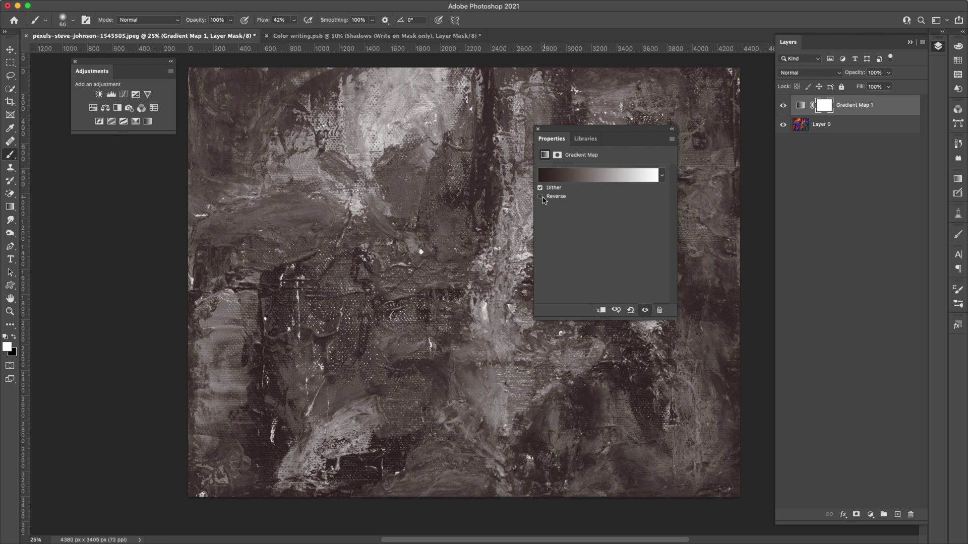
# Open the gradient map's gradient for editing and add a bright yellow (fffc04) color stop at 48% location
pyautogui.click(599, 175)
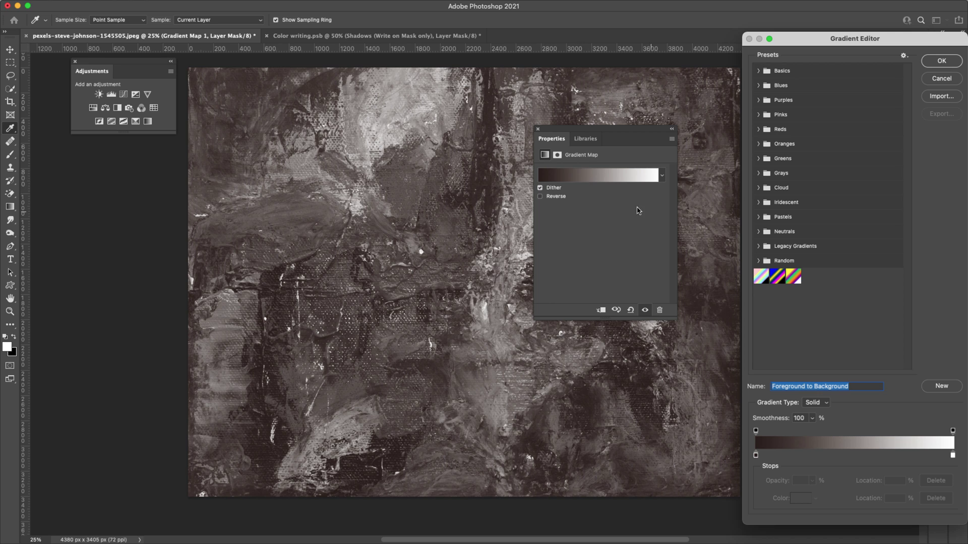
pyautogui.moveTo(850, 38); pyautogui.dragTo(789, 30)
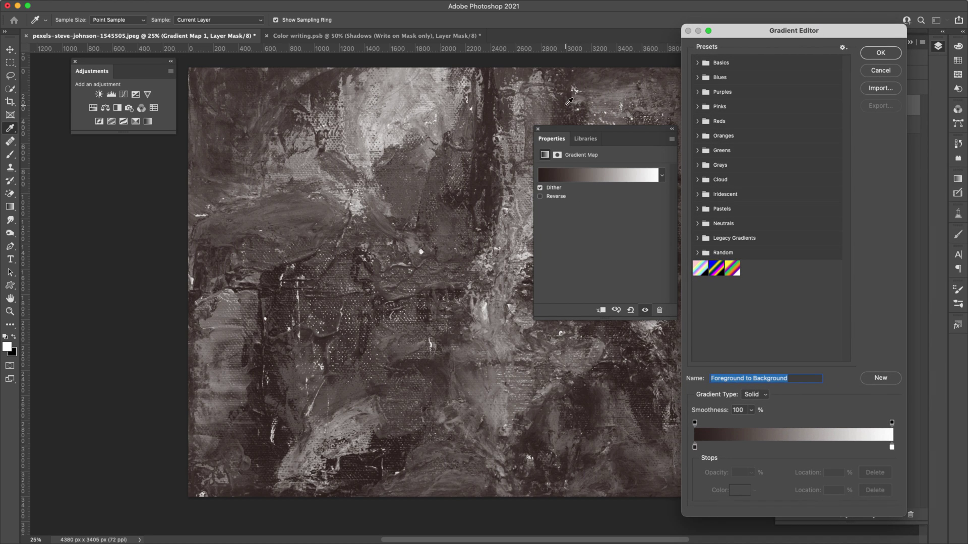
pyautogui.moveTo(631, 129); pyautogui.dragTo(139, 148)
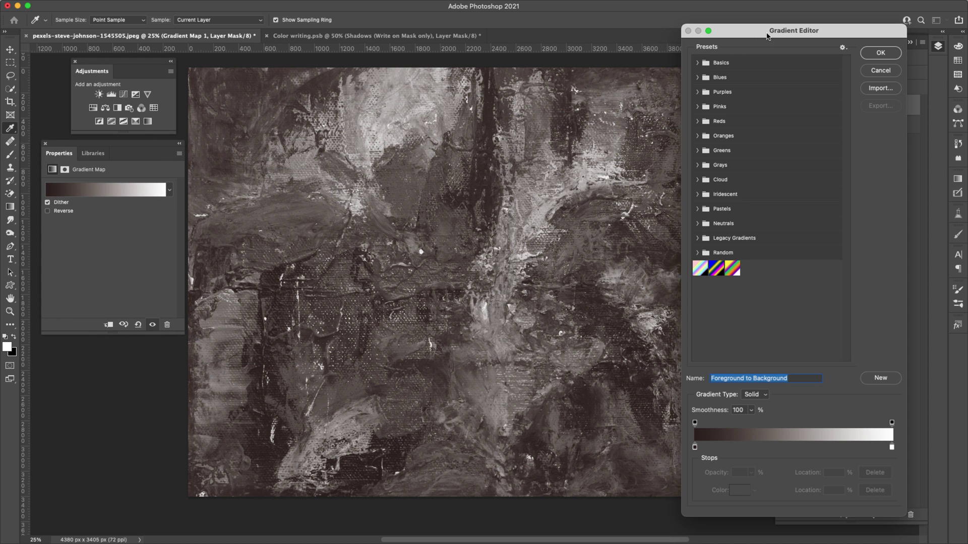
pyautogui.moveTo(813, 31); pyautogui.dragTo(794, 30)
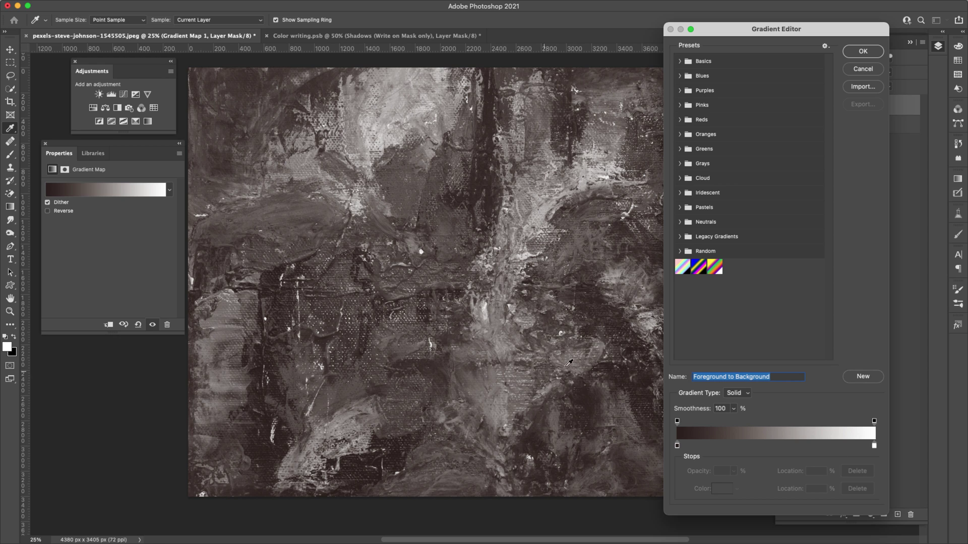
pyautogui.click(772, 445)
pyautogui.doubleClick(772, 445)
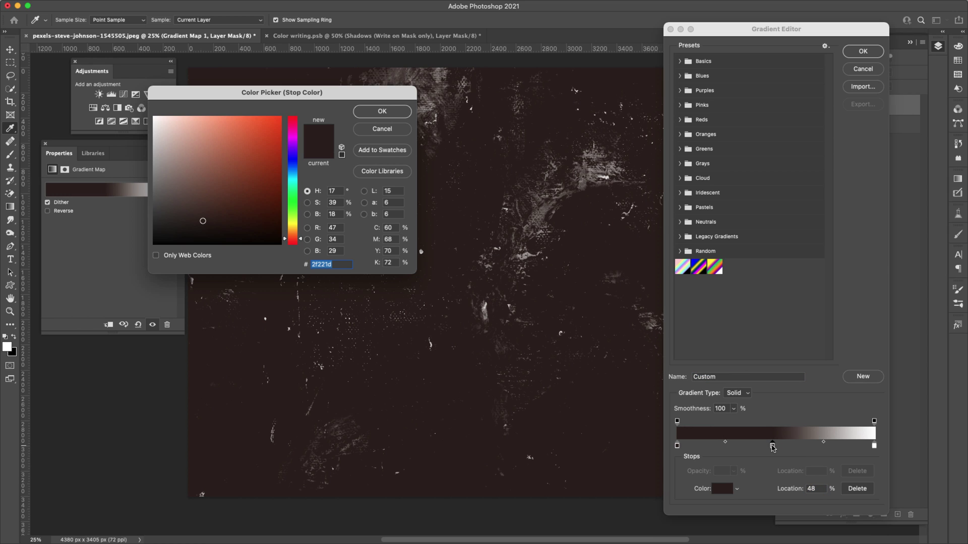
pyautogui.moveTo(297, 227); pyautogui.dragTo(296, 224)
pyautogui.click(274, 132)
pyautogui.moveTo(273, 132); pyautogui.dragTo(280, 117)
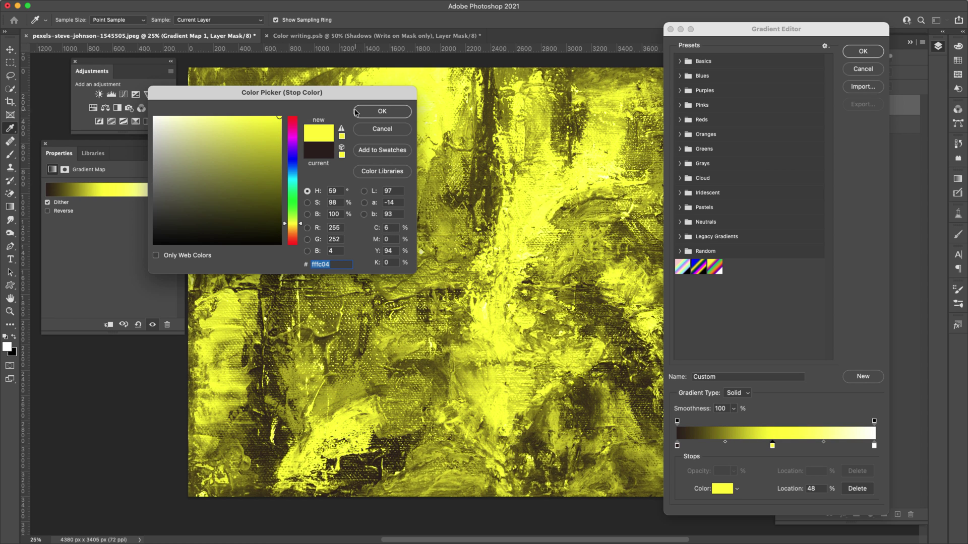
pyautogui.click(373, 111)
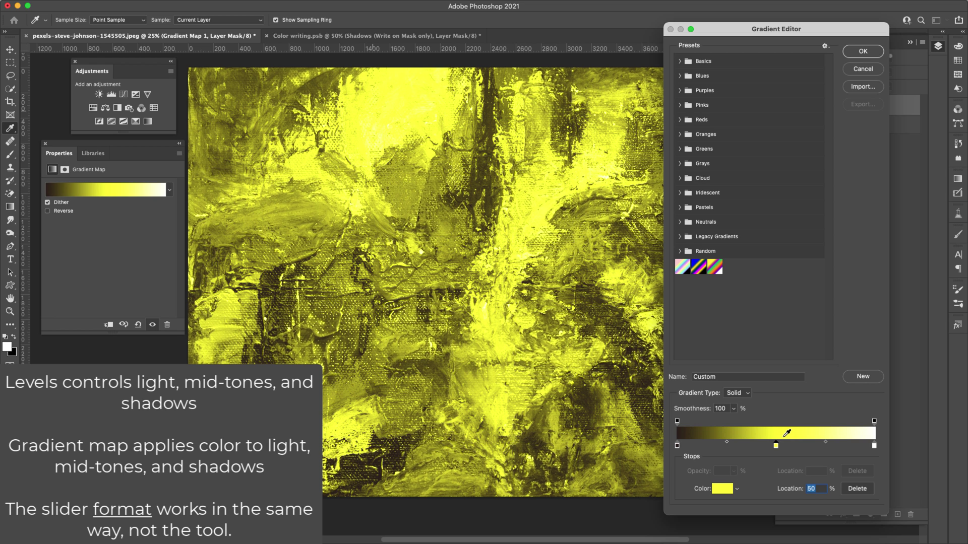
# Try a green (04ff6e) color stop at 30% location alongside the yellow one, and remove it from the gradient
pyautogui.moveTo(760, 447); pyautogui.dragTo(743, 447)
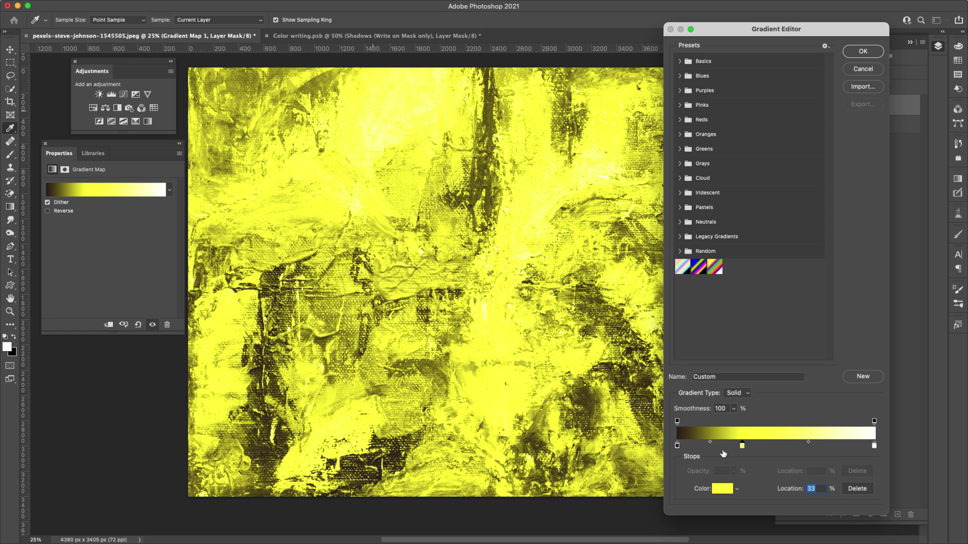
pyautogui.moveTo(743, 447)
pyautogui.mouseDown()
pyautogui.moveTo(823, 447)
pyautogui.moveTo(737, 446)
pyautogui.mouseUp()
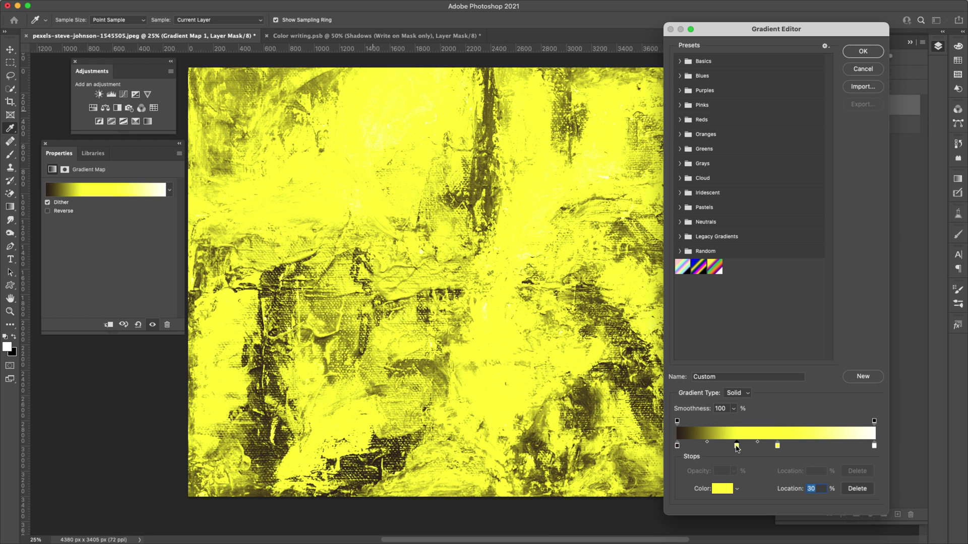
pyautogui.doubleClick(737, 446)
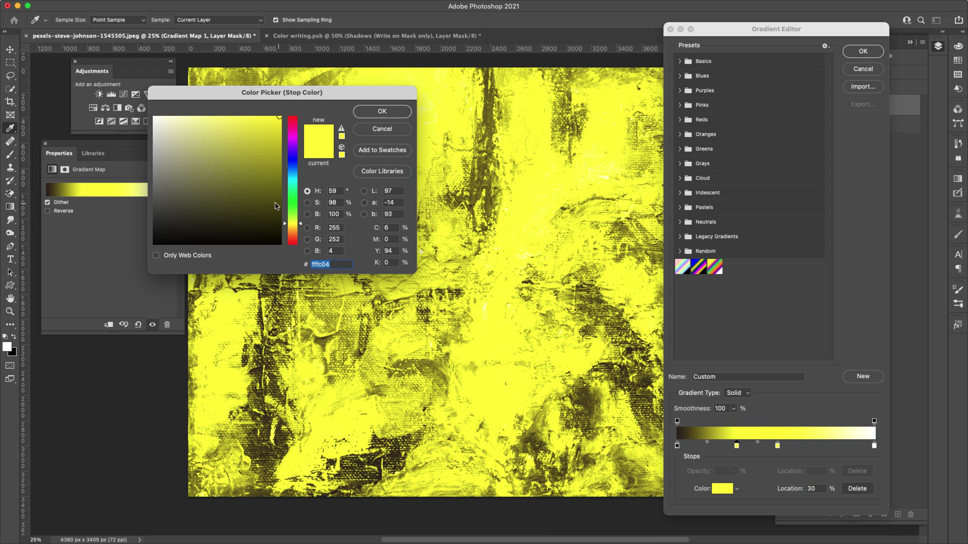
pyautogui.click(295, 194)
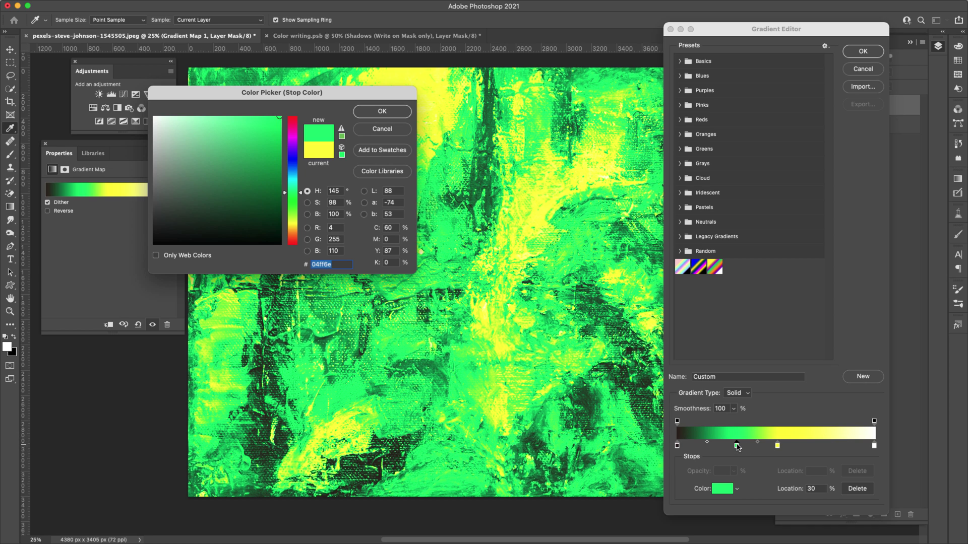
pyautogui.click(382, 111)
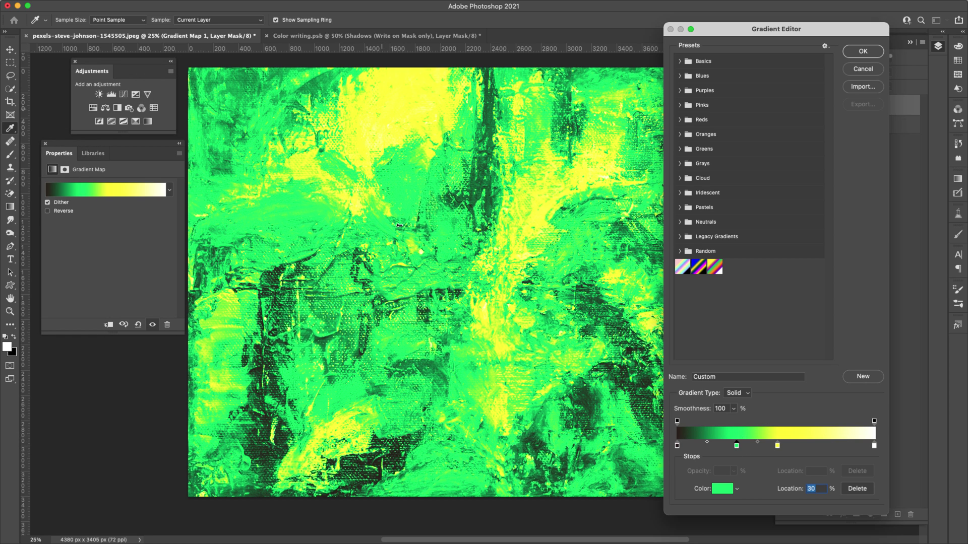
pyautogui.moveTo(736, 445); pyautogui.dragTo(737, 469)
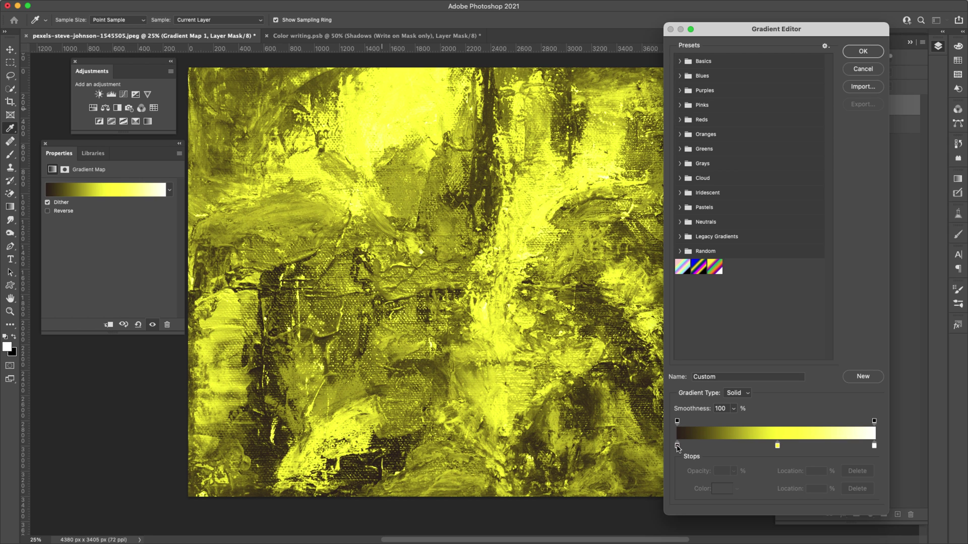
# Swap the gradient's end stops, with white at 0% and the dark color at 100%, and discard the gradient edits
pyautogui.moveTo(676, 446); pyautogui.dragTo(874, 479)
pyautogui.click(711, 445)
pyautogui.moveTo(710, 446); pyautogui.dragTo(677, 445)
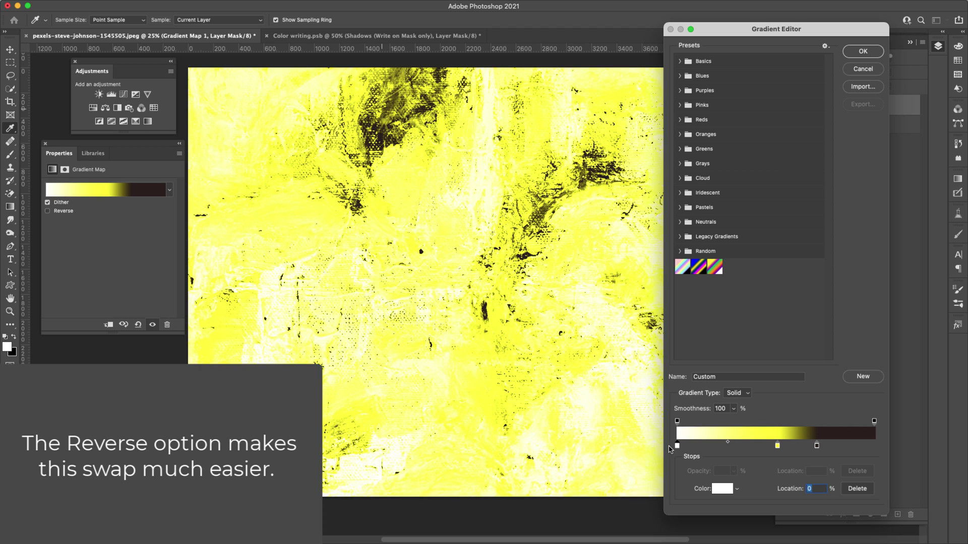
pyautogui.moveTo(817, 445); pyautogui.dragTo(874, 445)
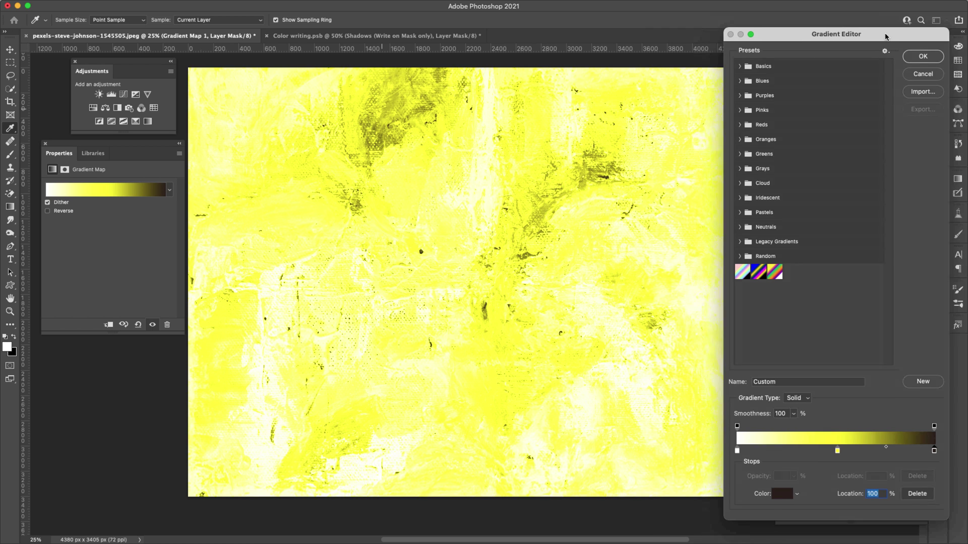
pyautogui.moveTo(807, 29); pyautogui.dragTo(890, 172)
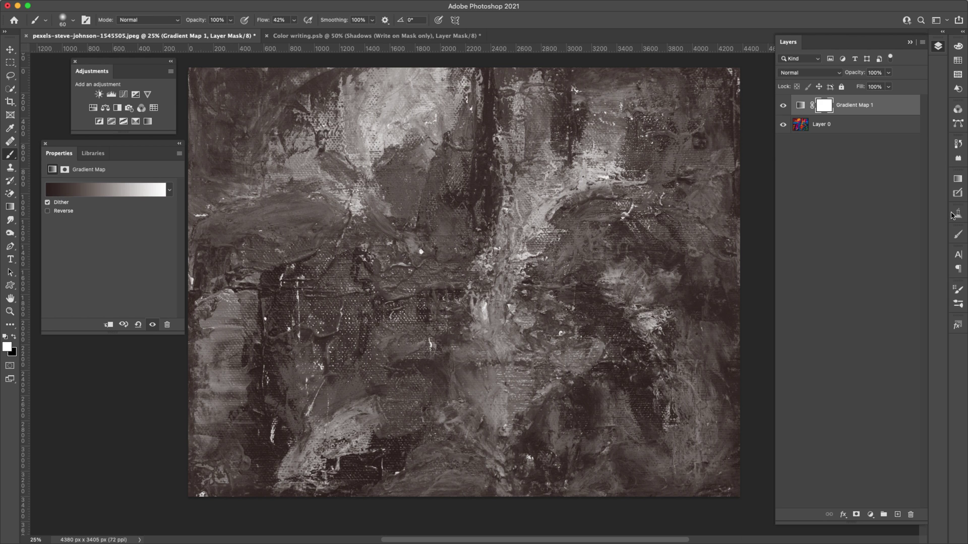
pyautogui.click(948, 214)
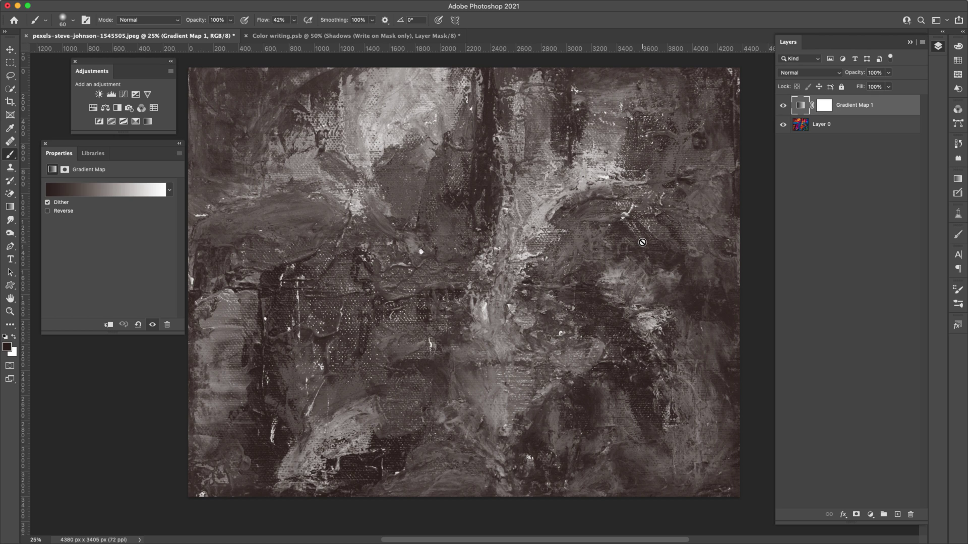
# Switch to the Color writing.psb document and collapse the floating properties and adjustments to icons
pyautogui.click(284, 36)
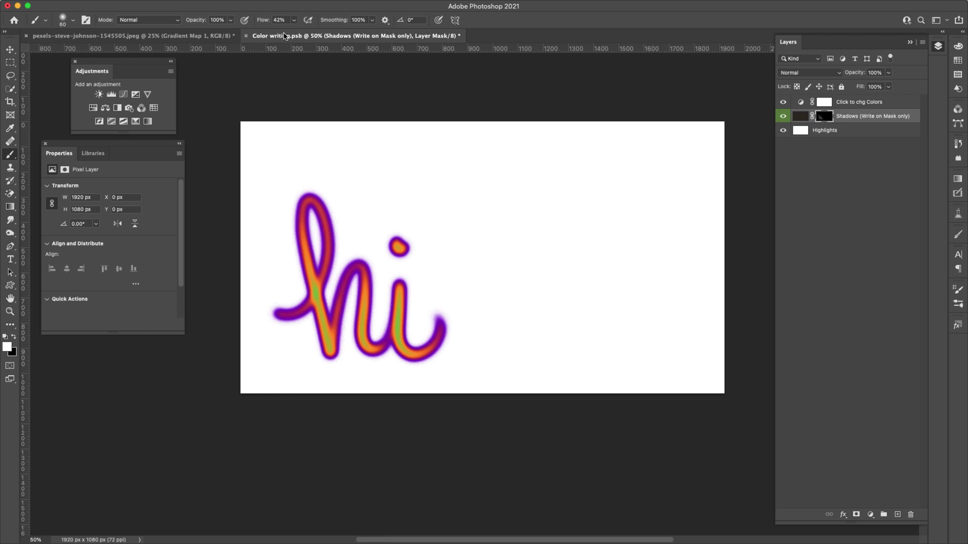
pyautogui.click(179, 144)
pyautogui.click(171, 61)
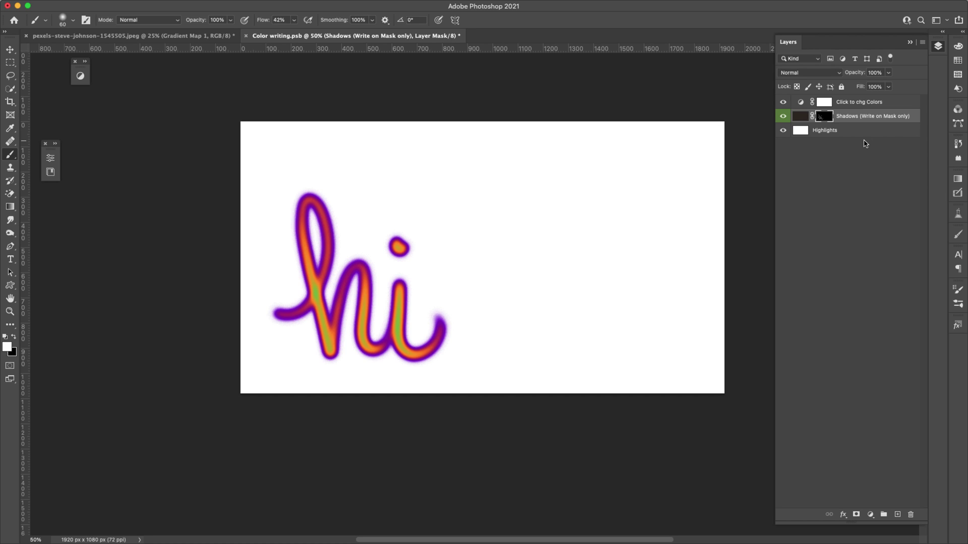
# Examine the roles of the Highlights layer, the Shadows layer and its mask, the Click to chg Colors layer, and the available adjustment layer types
pyautogui.click(837, 134)
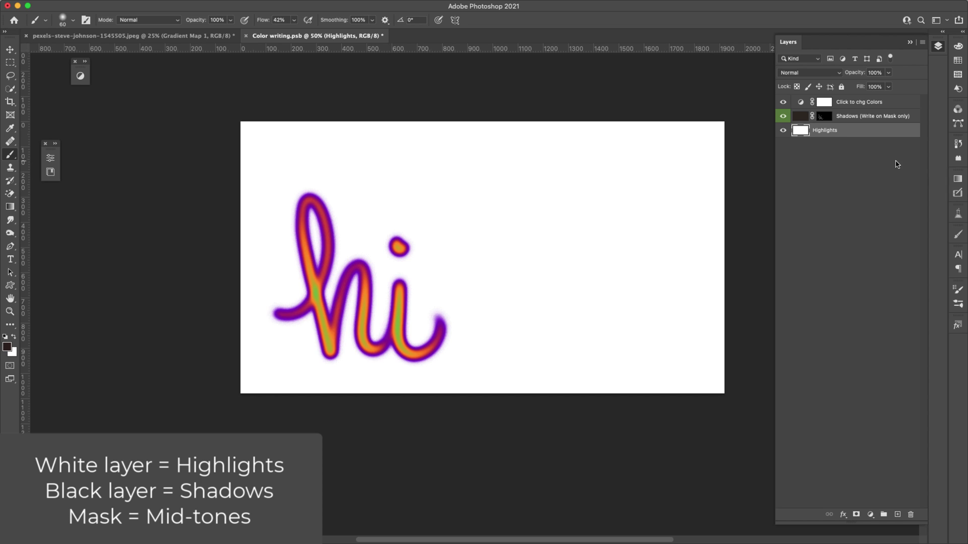
pyautogui.click(800, 118)
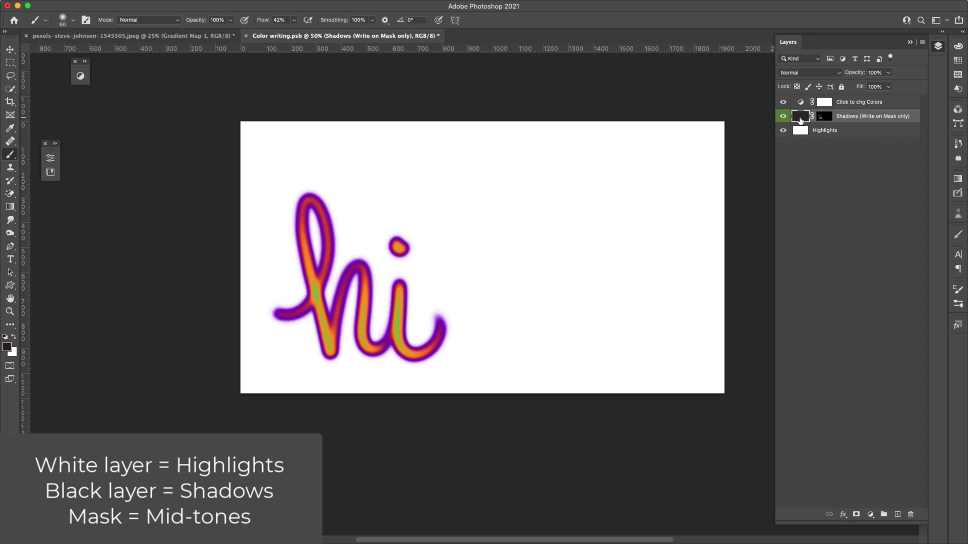
pyautogui.click(825, 117)
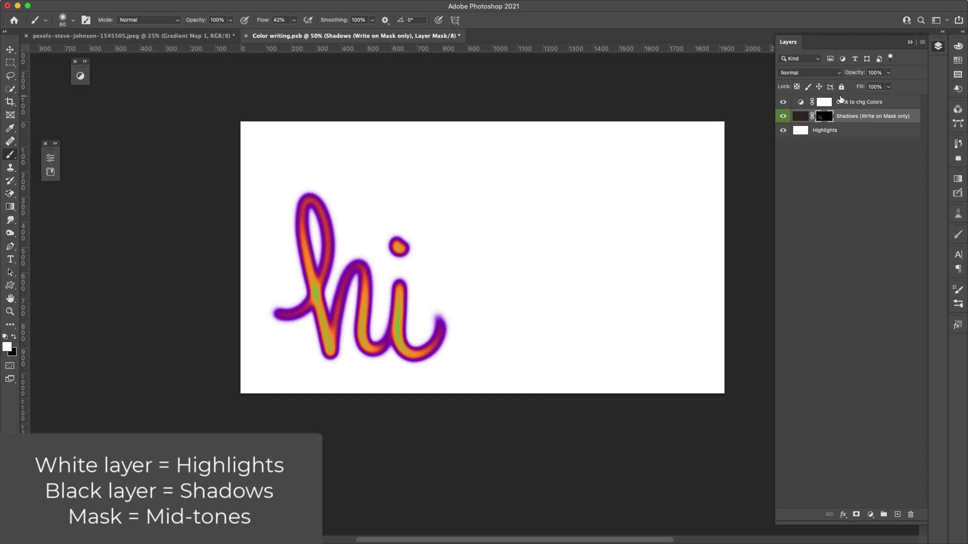
pyautogui.click(867, 107)
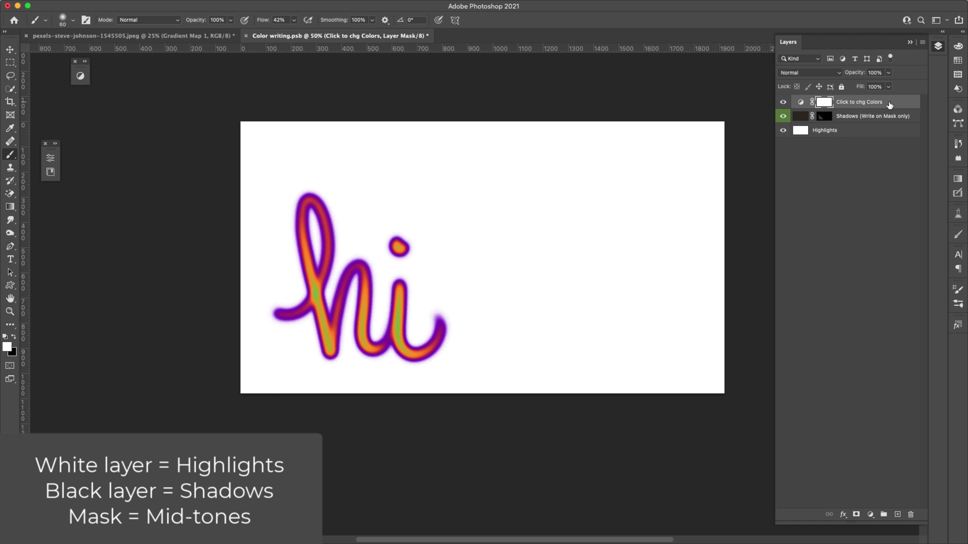
pyautogui.click(870, 514)
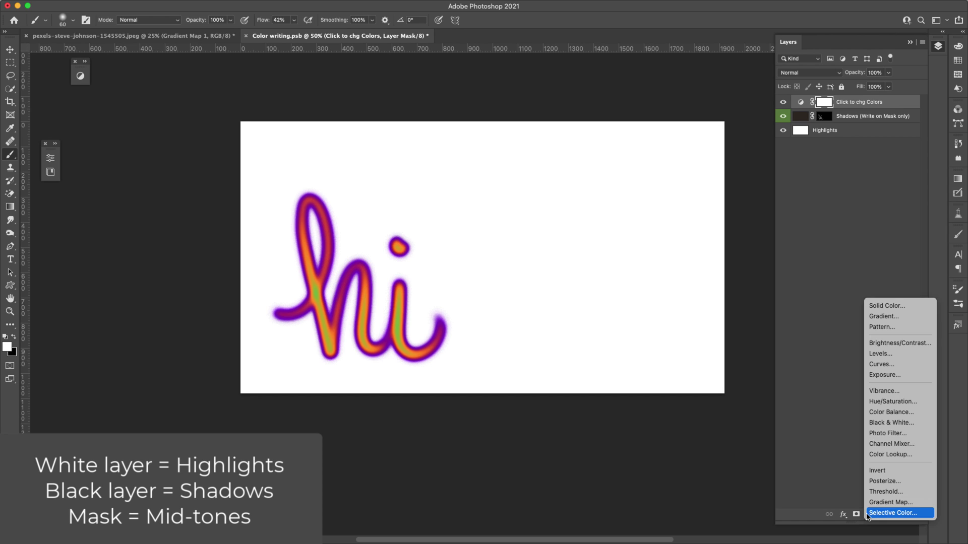
pyautogui.press('Escape')
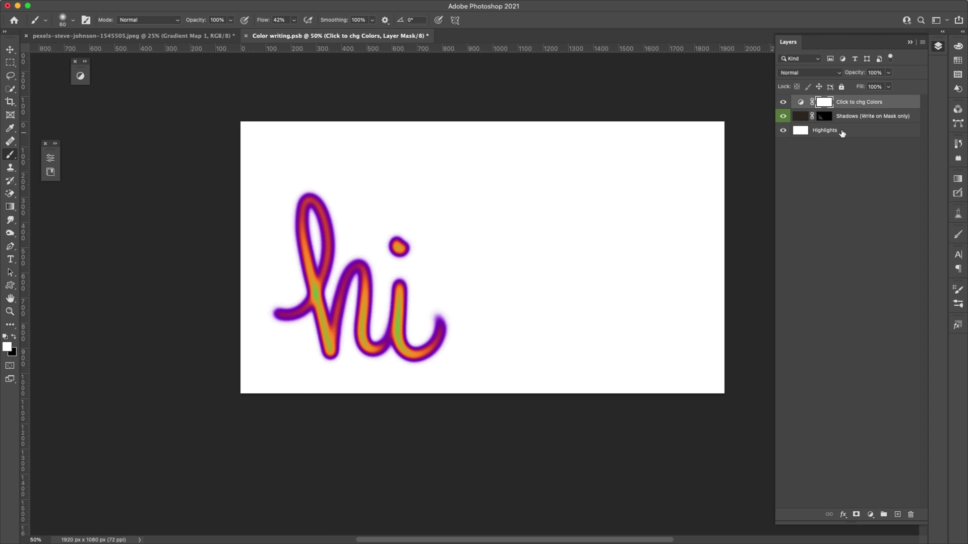
pyautogui.click(800, 102)
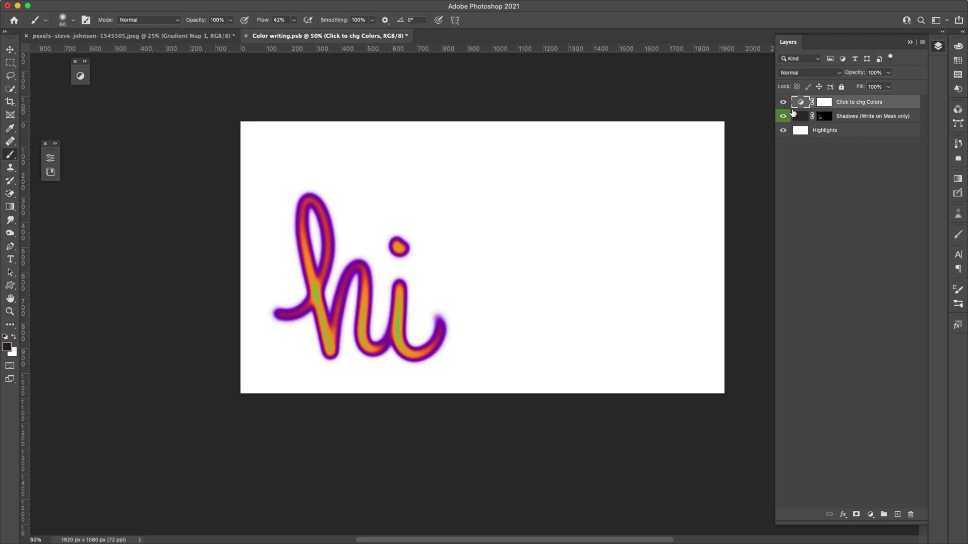
# Clear the existing writing from the Shadows (Write on Mask only) layer mask by filling it with black
pyautogui.click(826, 117)
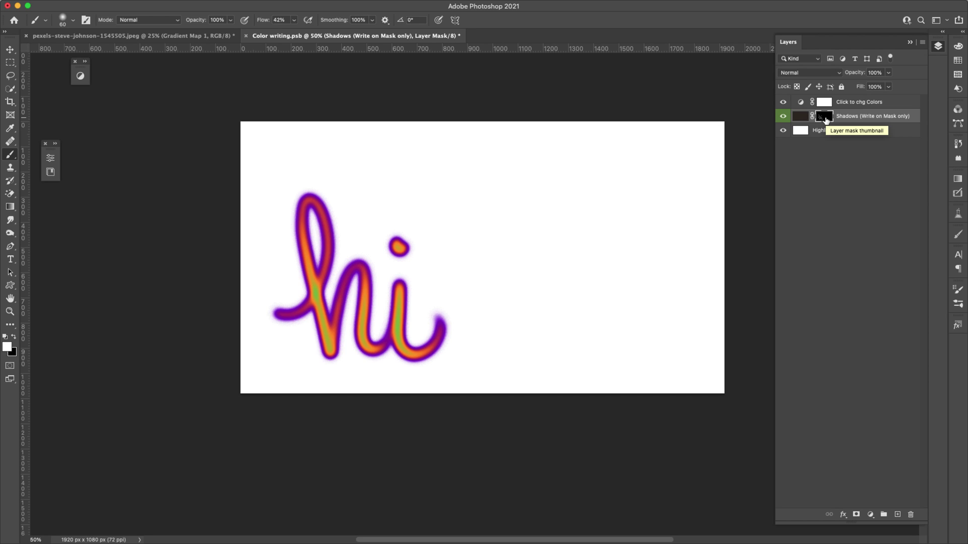
pyautogui.moveTo(826, 120); pyautogui.dragTo(826, 120)
pyautogui.moveTo(829, 120); pyautogui.dragTo(830, 121)
pyautogui.press('super+BackSpace')
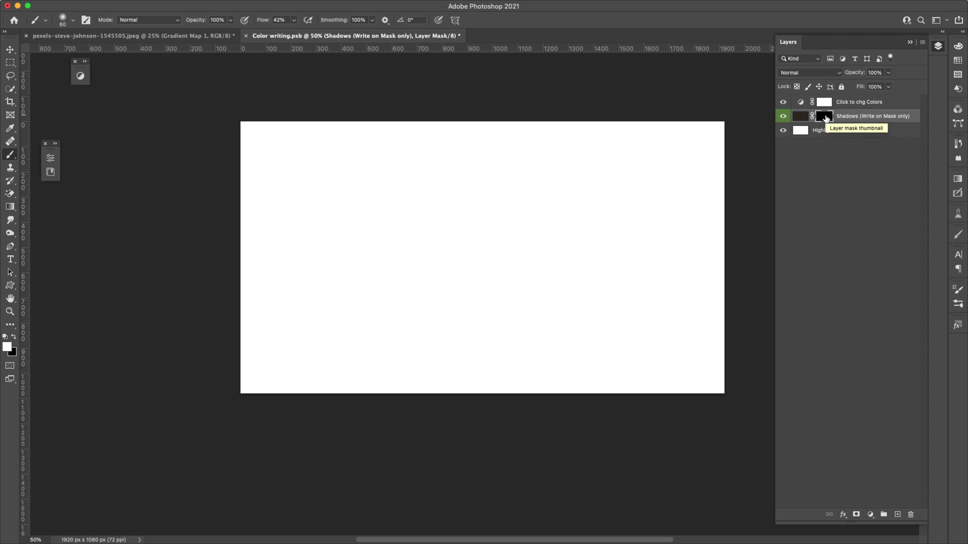
# Compare the two pressure opacity and flow brushes and choose Soft Round Pressure Opacity and Flow at 60 px
pyautogui.click(958, 306)
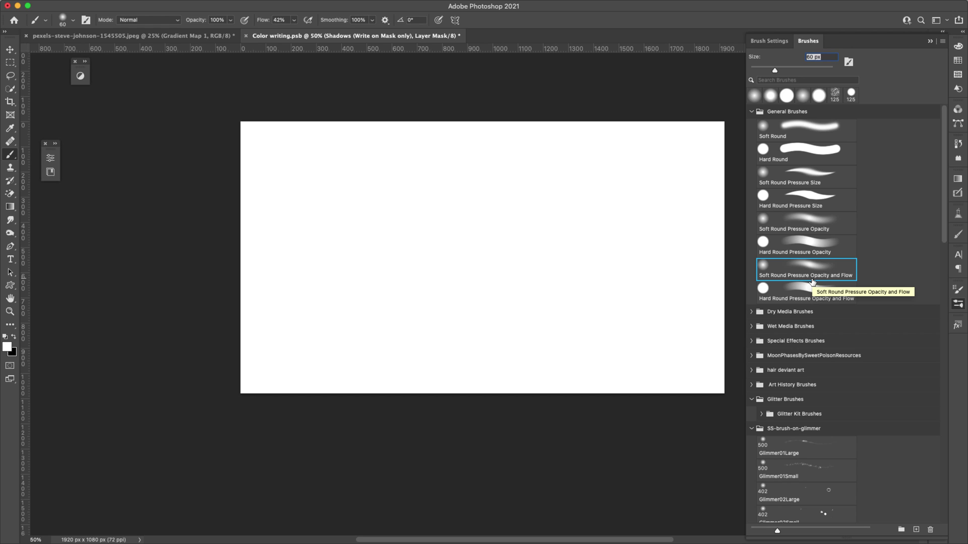
pyautogui.click(789, 286)
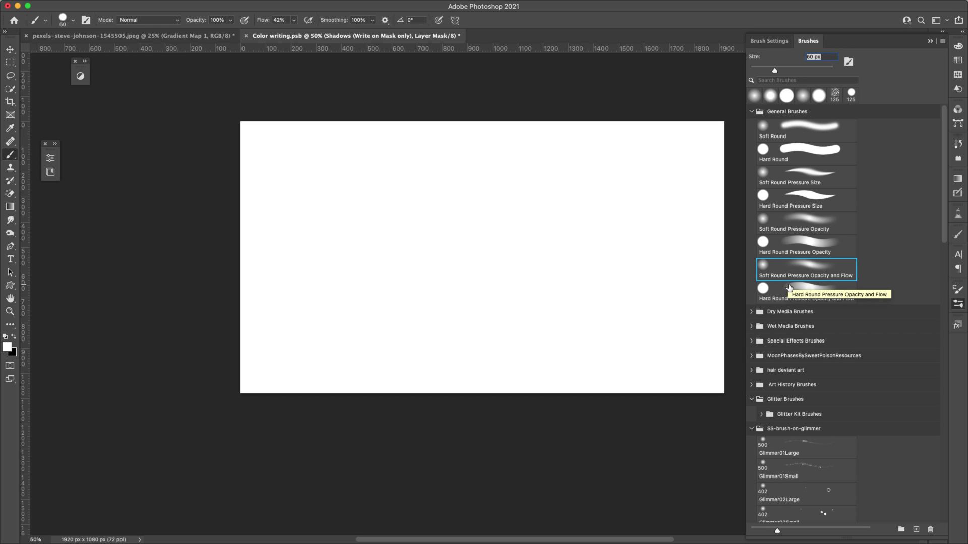
pyautogui.click(790, 276)
pyautogui.click(810, 289)
pyautogui.click(765, 277)
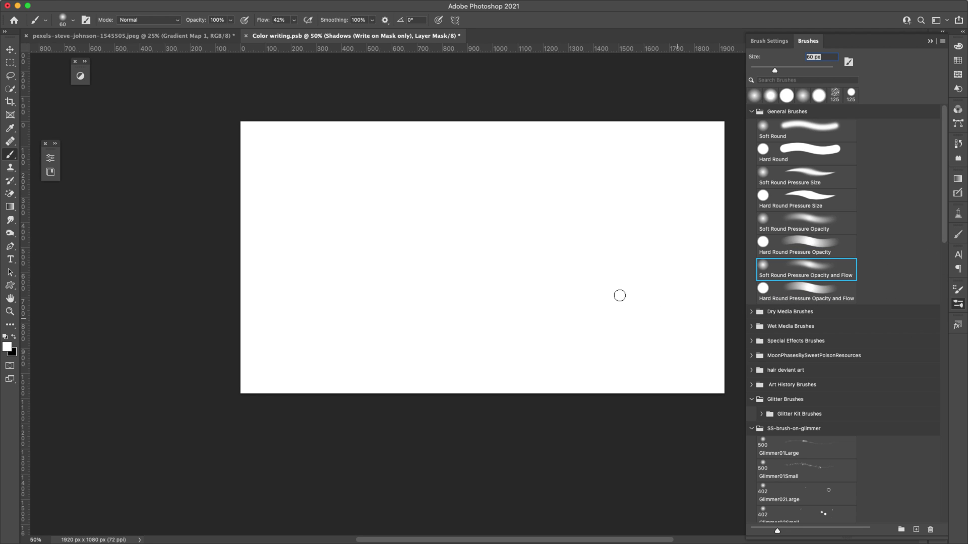
pyautogui.click(805, 267)
pyautogui.click(930, 43)
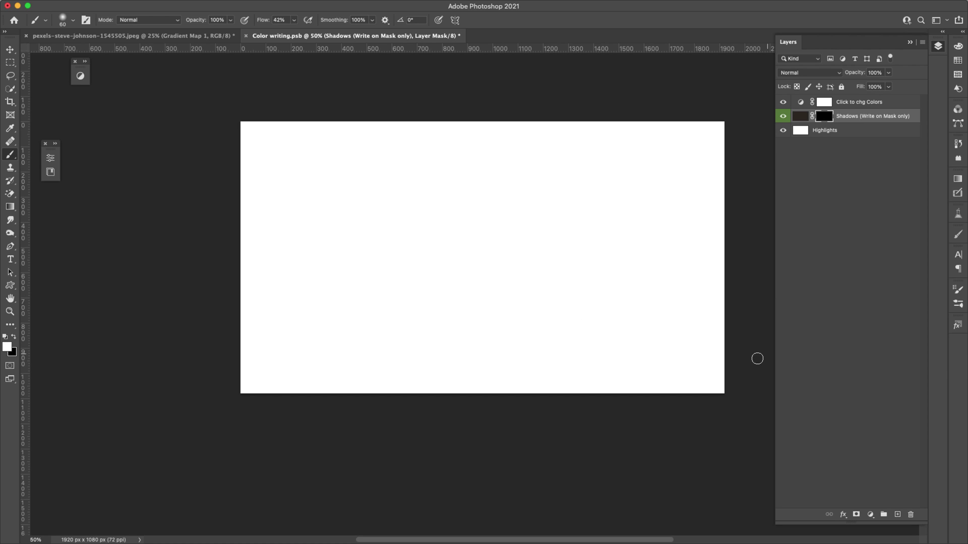
# Write "hi" in white on the Shadows layer mask, and toggle the Click to chg Colors layer off and on to compare
pyautogui.moveTo(280, 321)
pyautogui.mouseDown()
pyautogui.moveTo(350, 292)
pyautogui.moveTo(331, 246)
pyautogui.moveTo(341, 330)
pyautogui.moveTo(369, 322)
pyautogui.moveTo(410, 262)
pyautogui.moveTo(422, 320)
pyautogui.mouseUp()
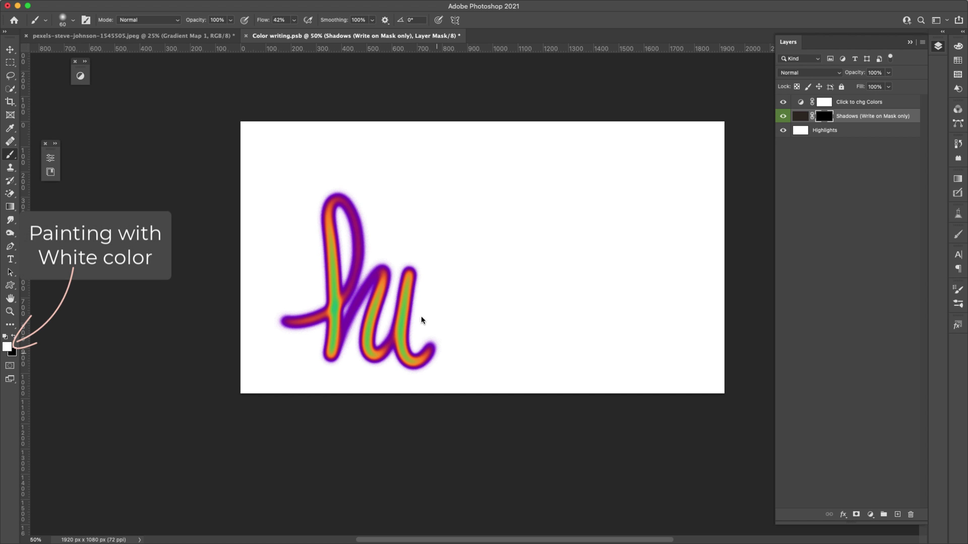
pyautogui.click(415, 245)
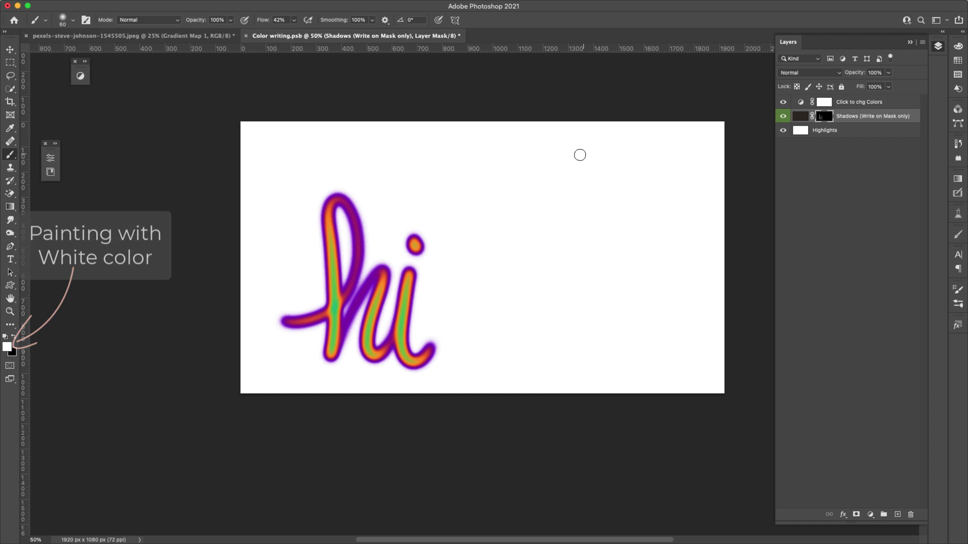
pyautogui.click(782, 102)
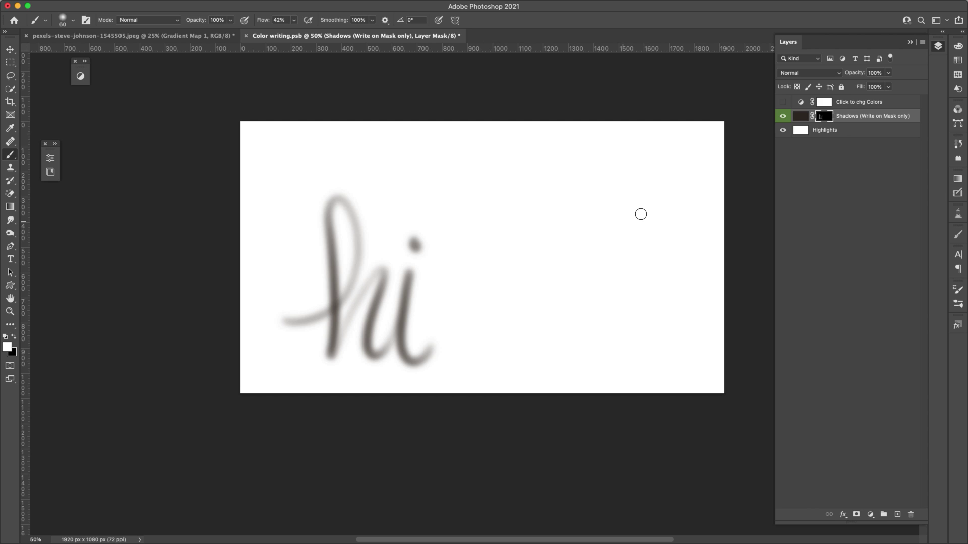
pyautogui.click(783, 103)
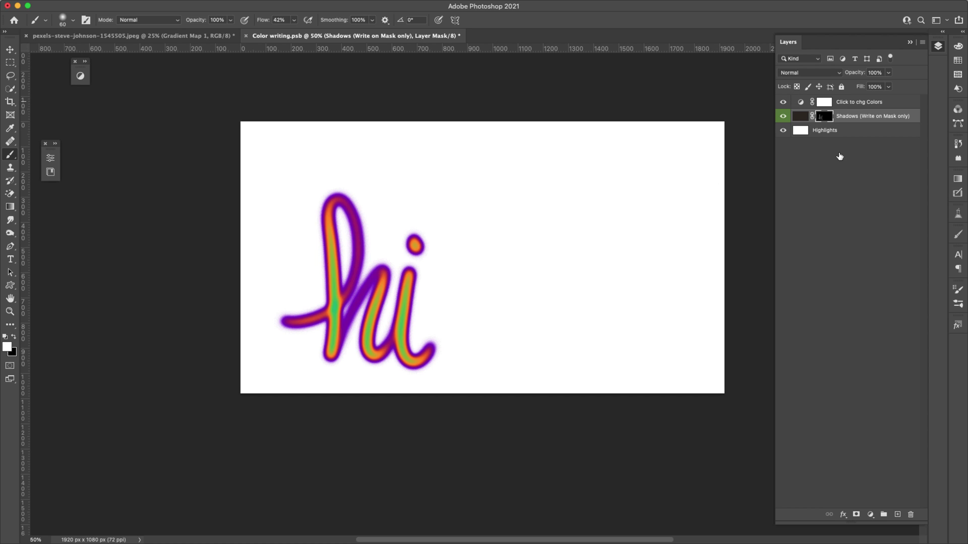
# Open the Click to chg Colors gradient for editing and try black (000000) for the color stop at 100% location
pyautogui.click(801, 103)
pyautogui.click(800, 102)
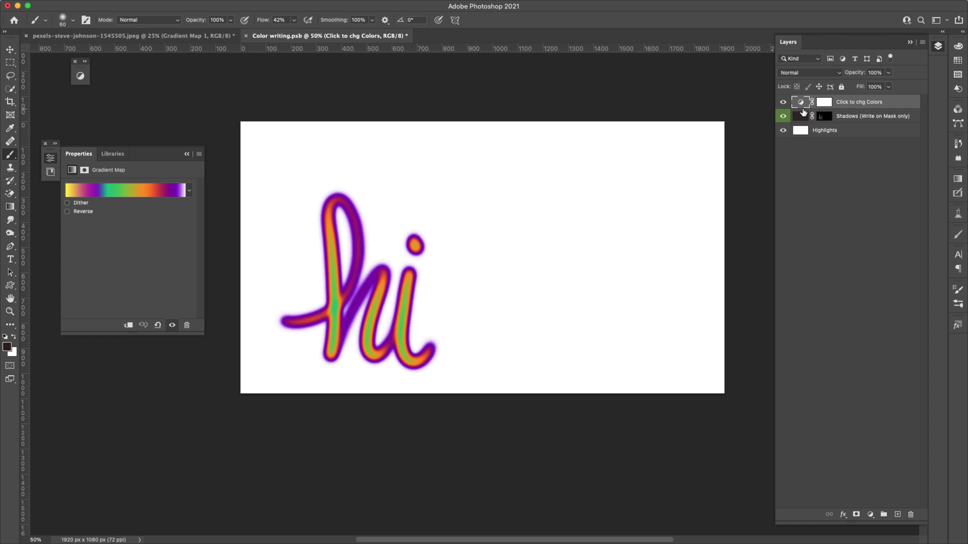
pyautogui.click(140, 195)
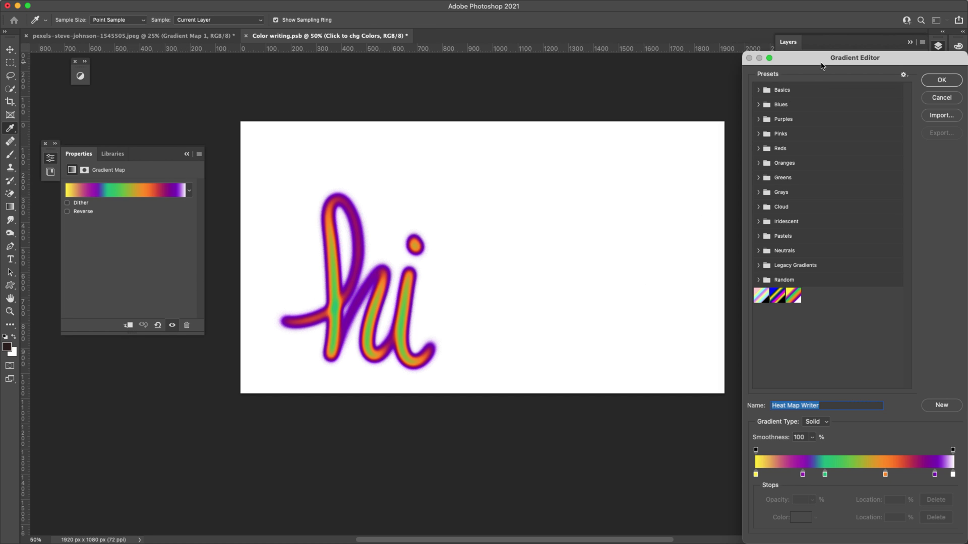
pyautogui.moveTo(821, 63); pyautogui.dragTo(741, 24)
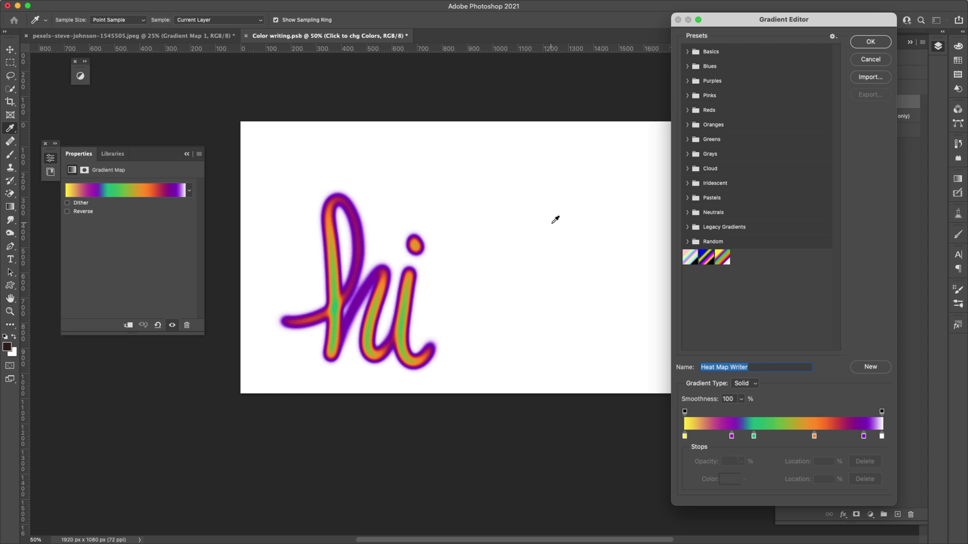
pyautogui.click(882, 436)
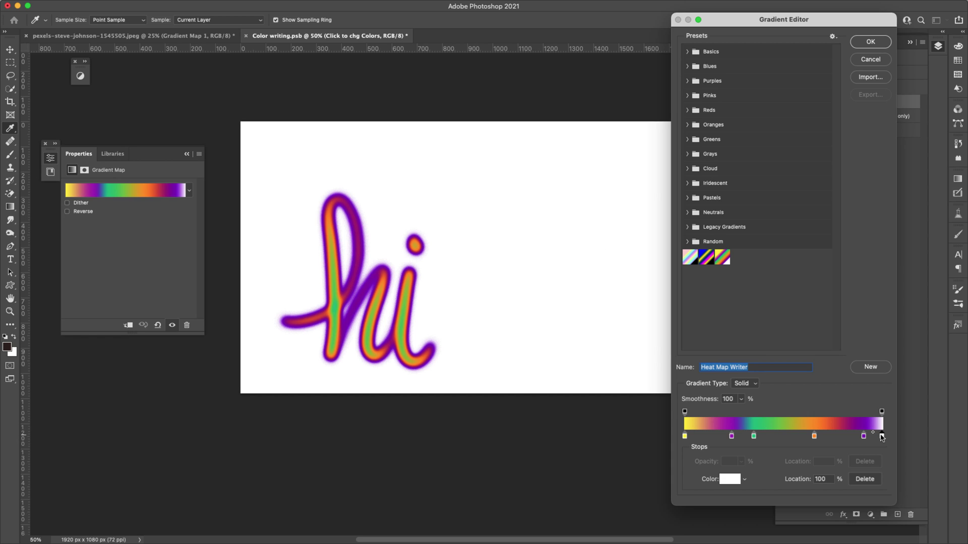
pyautogui.click(730, 480)
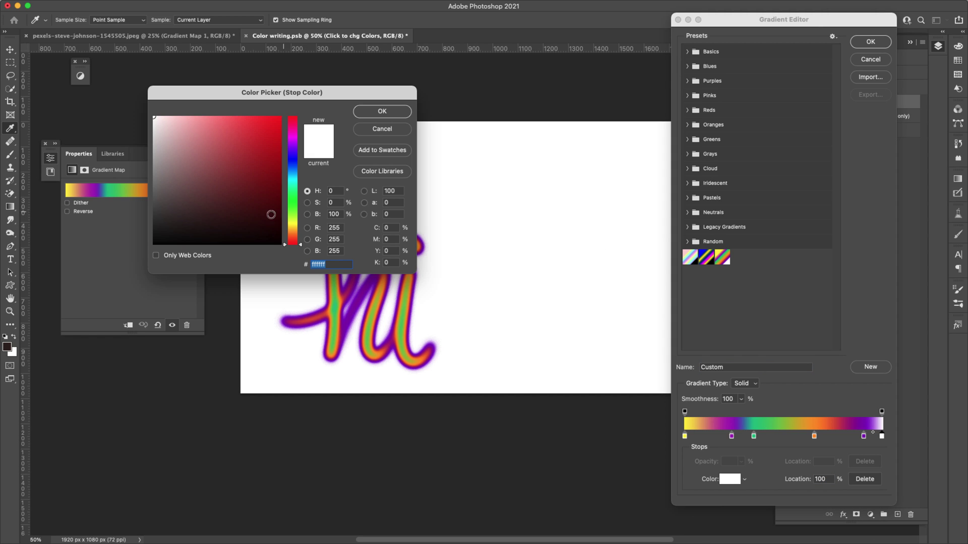
pyautogui.click(155, 244)
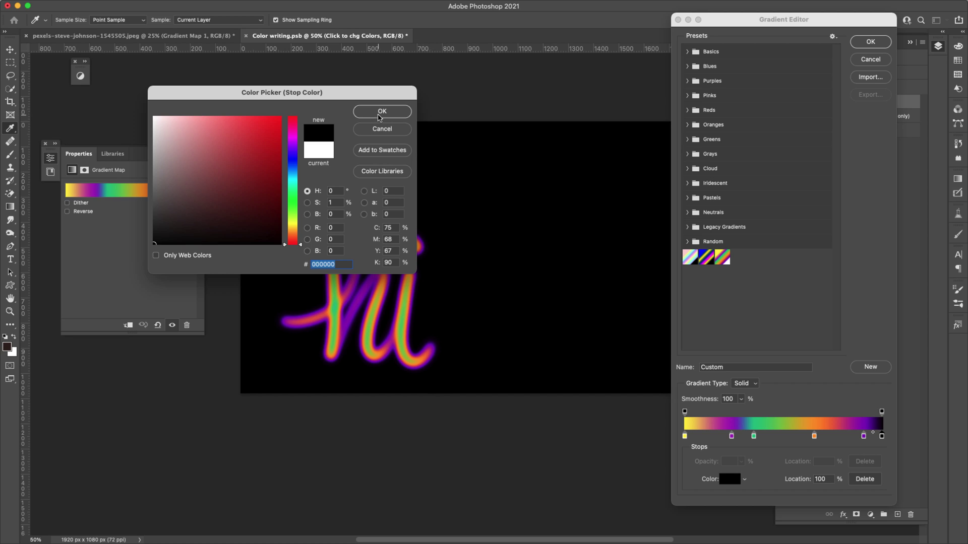
pyautogui.click(382, 111)
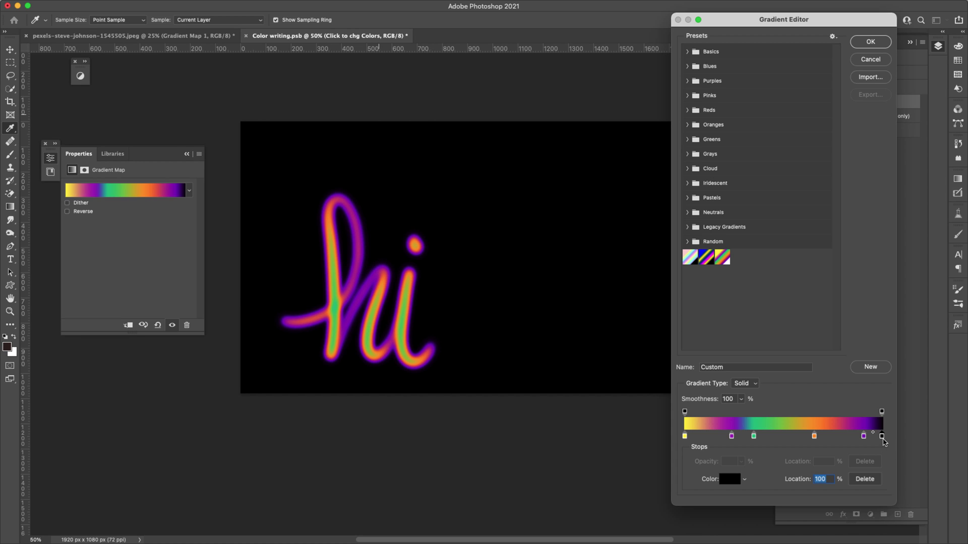
# Restore white as the color of the gradient stop at 100% location
pyautogui.doubleClick(882, 436)
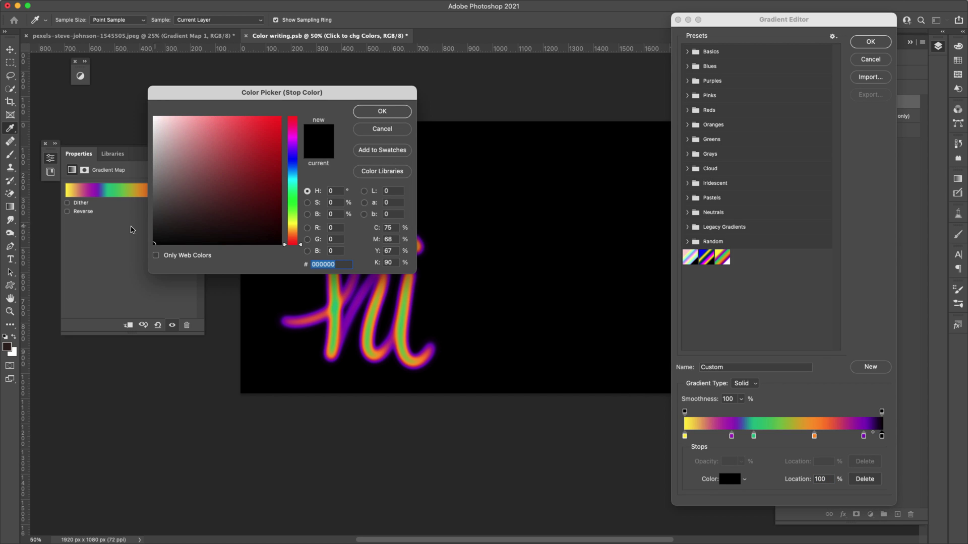
pyautogui.moveTo(176, 147); pyautogui.dragTo(153, 116)
pyautogui.click(367, 112)
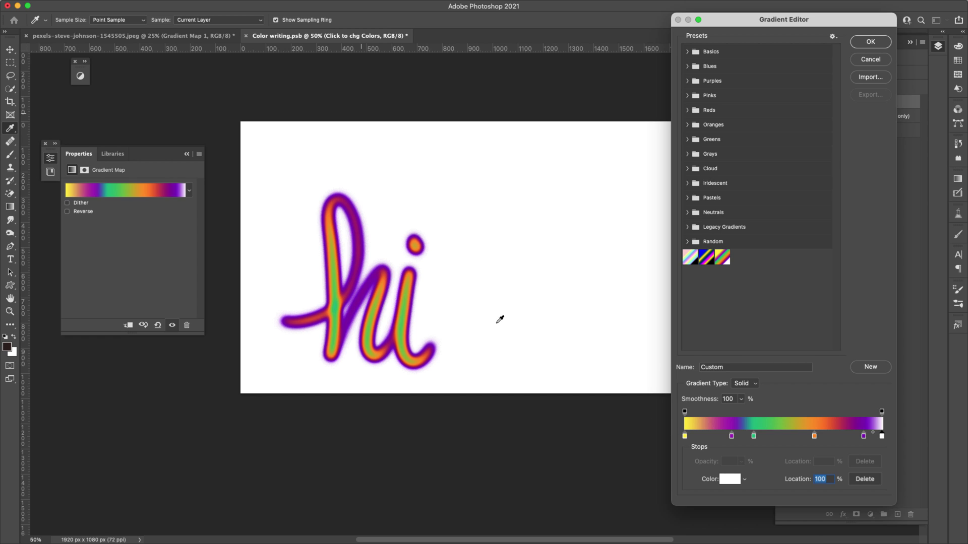
# Try a bright cyan (38f3ff) for the green color stop at 35% location, and discard the gradient edits
pyautogui.click(754, 436)
pyautogui.doubleClick(753, 437)
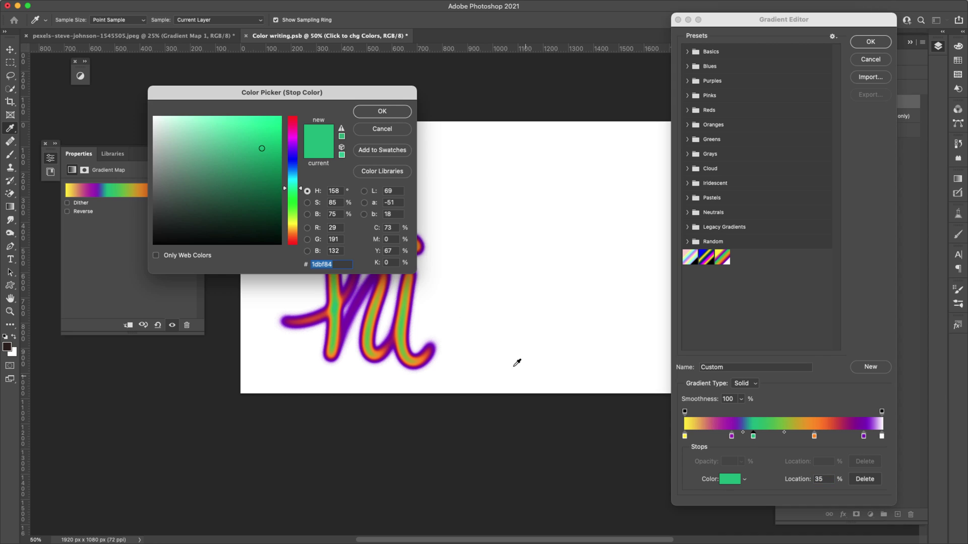
pyautogui.click(293, 162)
pyautogui.click(293, 179)
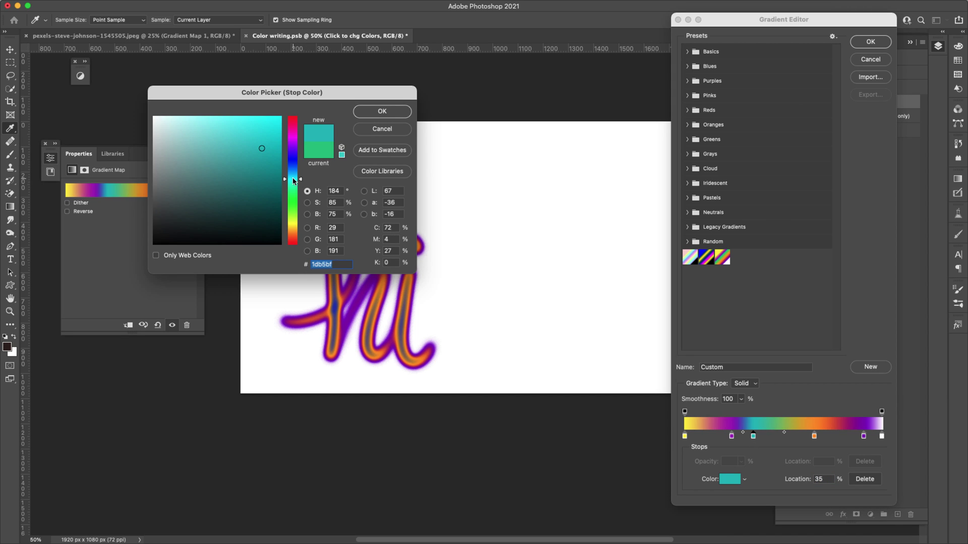
pyautogui.moveTo(222, 132)
pyautogui.mouseDown()
pyautogui.moveTo(216, 123)
pyautogui.moveTo(254, 103)
pyautogui.mouseUp()
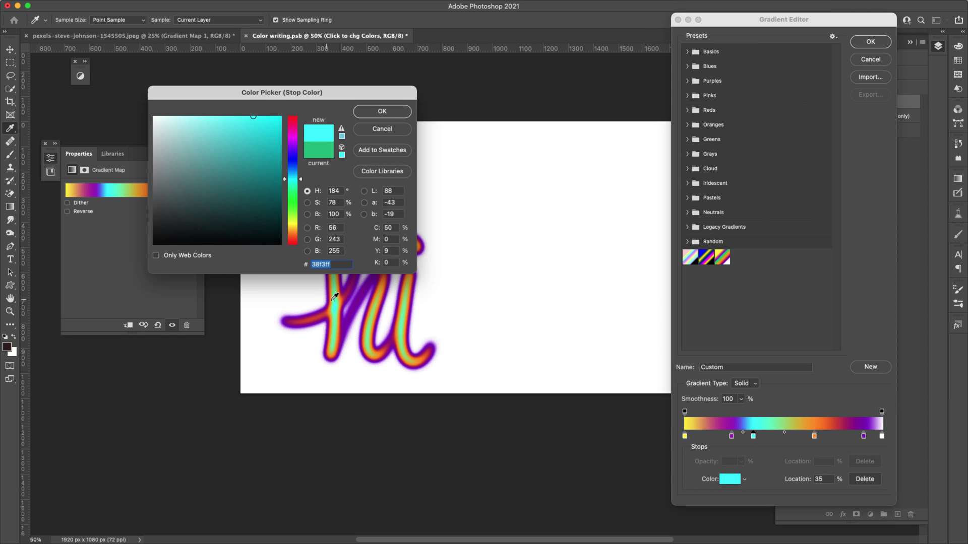
pyautogui.moveTo(233, 92); pyautogui.dragTo(519, 40)
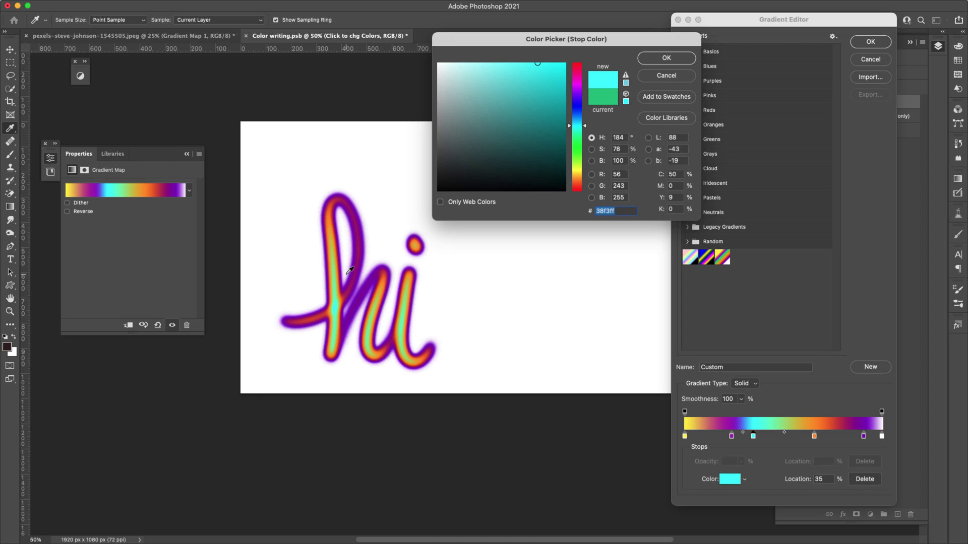
pyautogui.click(666, 76)
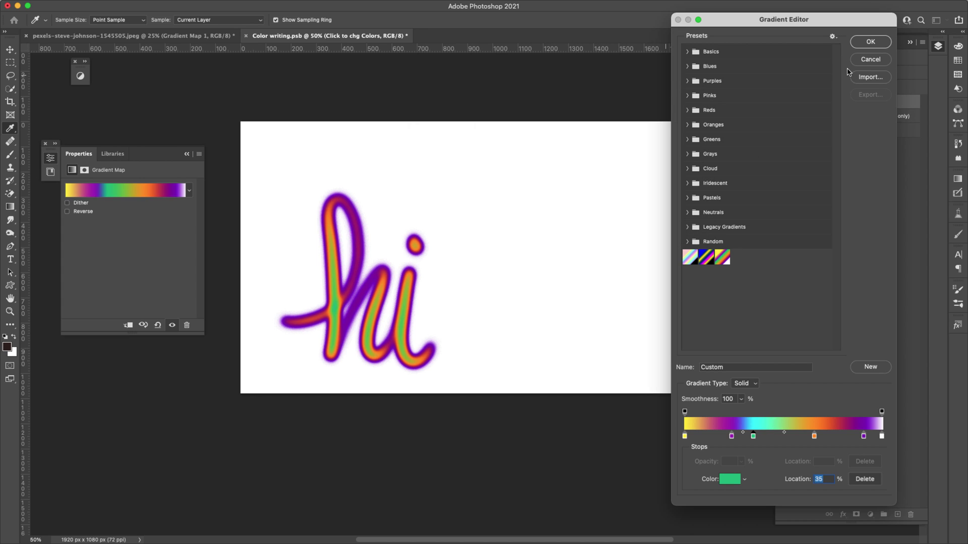
pyautogui.click(869, 59)
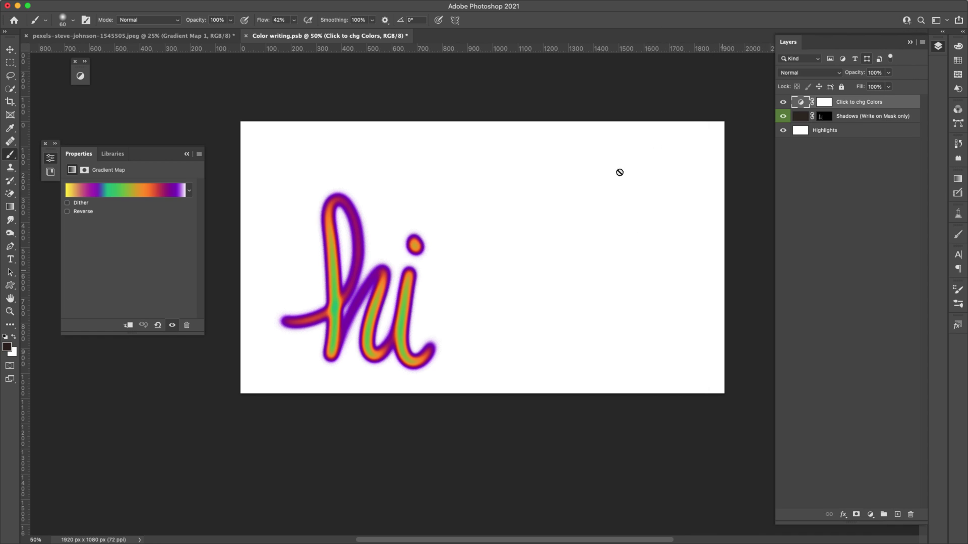
# Target the Shadows layer mask and choose the Hard Round Pressure Opacity and Flow brush for writing
pyautogui.click(824, 118)
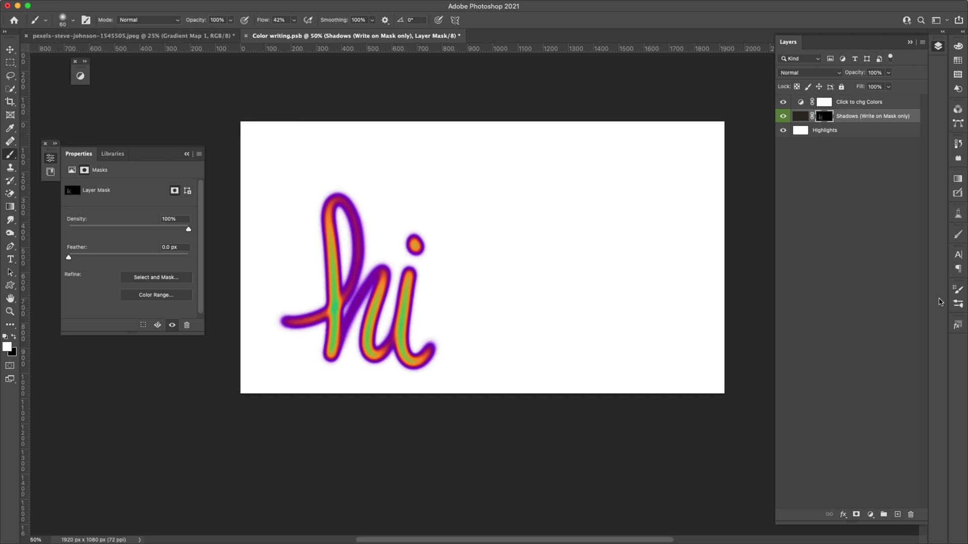
pyautogui.click(958, 303)
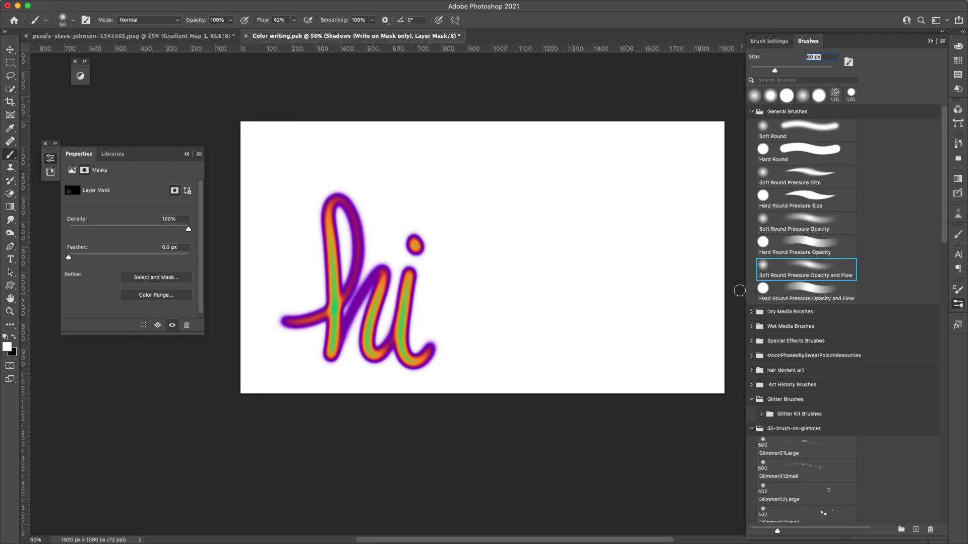
pyautogui.click(789, 292)
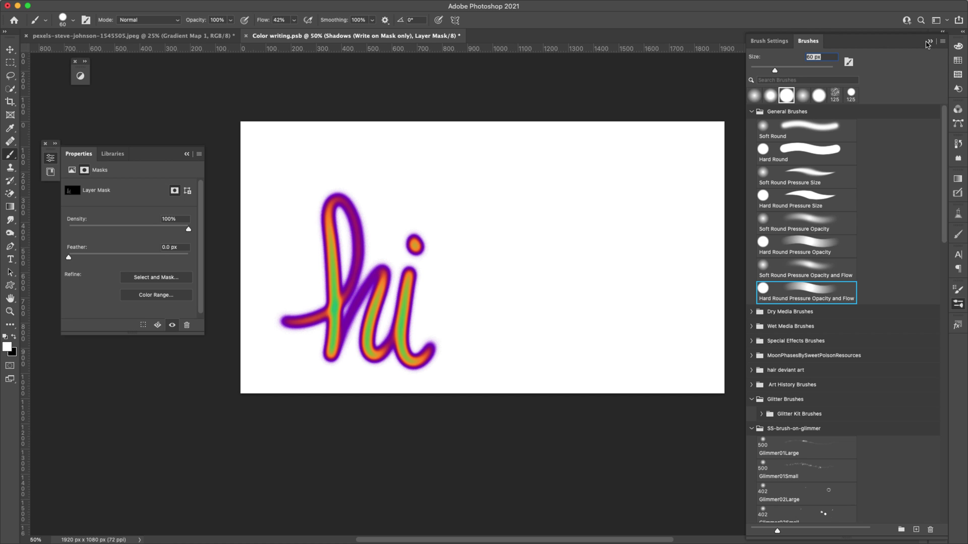
# Write "hi" beside the first word on the Shadows layer mask with the hard pressure brush
pyautogui.press('F7')
pyautogui.moveTo(452, 356)
pyautogui.mouseDown()
pyautogui.moveTo(508, 213)
pyautogui.moveTo(489, 340)
pyautogui.moveTo(506, 328)
pyautogui.moveTo(553, 341)
pyautogui.moveTo(556, 328)
pyautogui.moveTo(585, 333)
pyautogui.mouseUp()
pyautogui.click(561, 263)
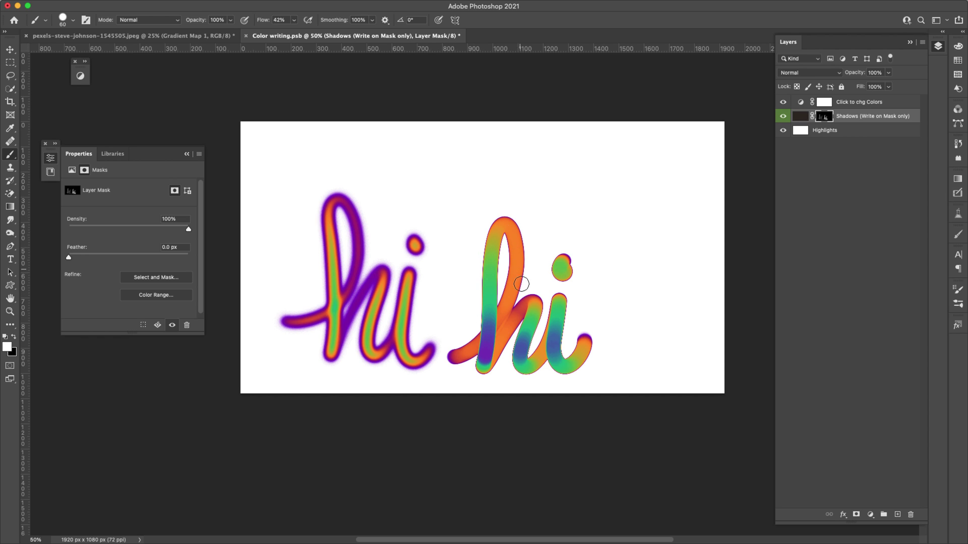
# Lower the brush hardness and undo the hard-edged "hi"
pyautogui.click(73, 21)
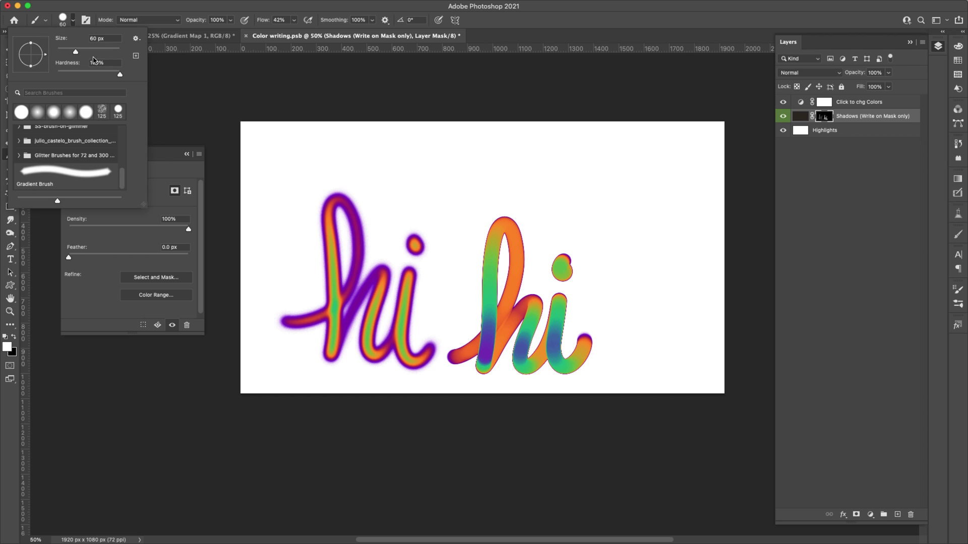
pyautogui.moveTo(120, 75); pyautogui.dragTo(90, 76)
pyautogui.press('Return')
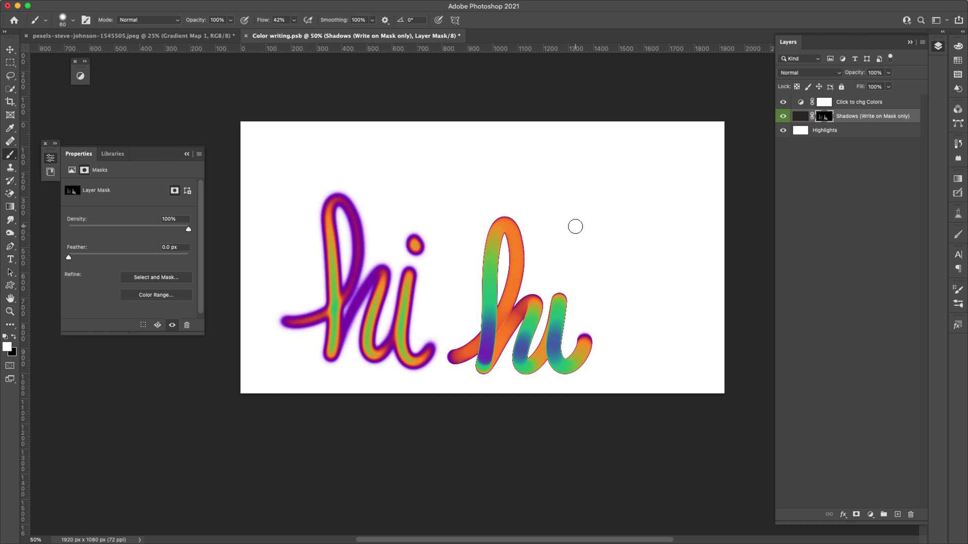
pyautogui.press('super+z')
# Write "hi" beside the first word on the Shadows mask with the softened brush, including the dot on the i
pyautogui.moveTo(470, 349)
pyautogui.mouseDown()
pyautogui.moveTo(534, 302)
pyautogui.moveTo(515, 256)
pyautogui.moveTo(531, 361)
pyautogui.moveTo(557, 302)
pyautogui.moveTo(567, 365)
pyautogui.moveTo(591, 300)
pyautogui.moveTo(589, 337)
pyautogui.moveTo(618, 332)
pyautogui.mouseUp()
pyautogui.click(589, 269)
pyautogui.moveTo(586, 269); pyautogui.dragTo(593, 277)
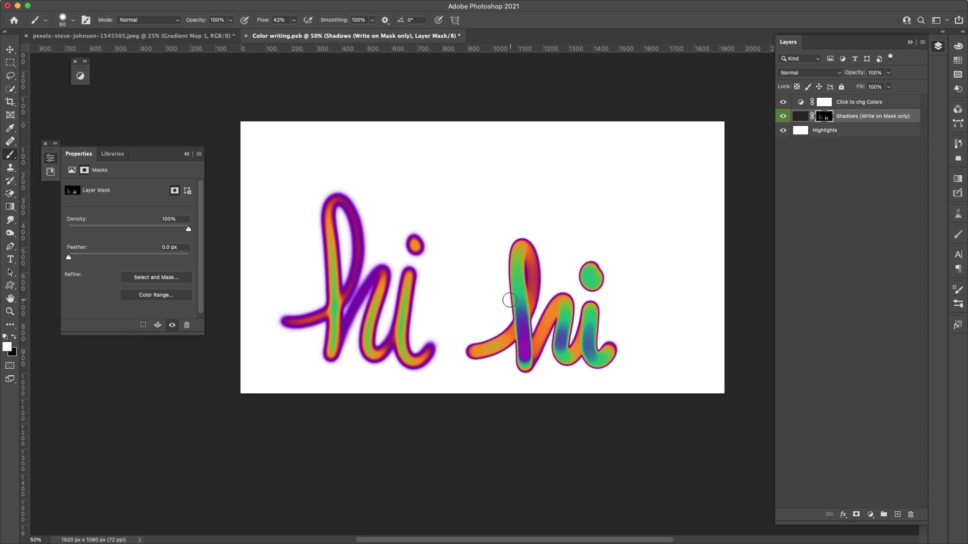
# Hide and show the Click to chg Colors layer to compare the writing without and with the gradient map
pyautogui.click(783, 102)
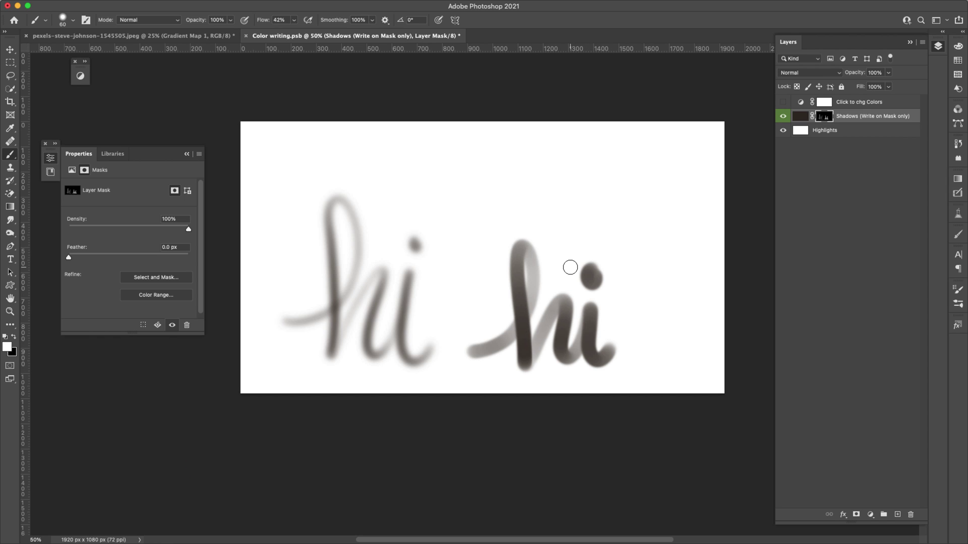
pyautogui.click(784, 102)
# Open the Click to chg Colors gradient for editing and preview the Oil Slick Writer and Holo Writer 1 presets
pyautogui.click(800, 103)
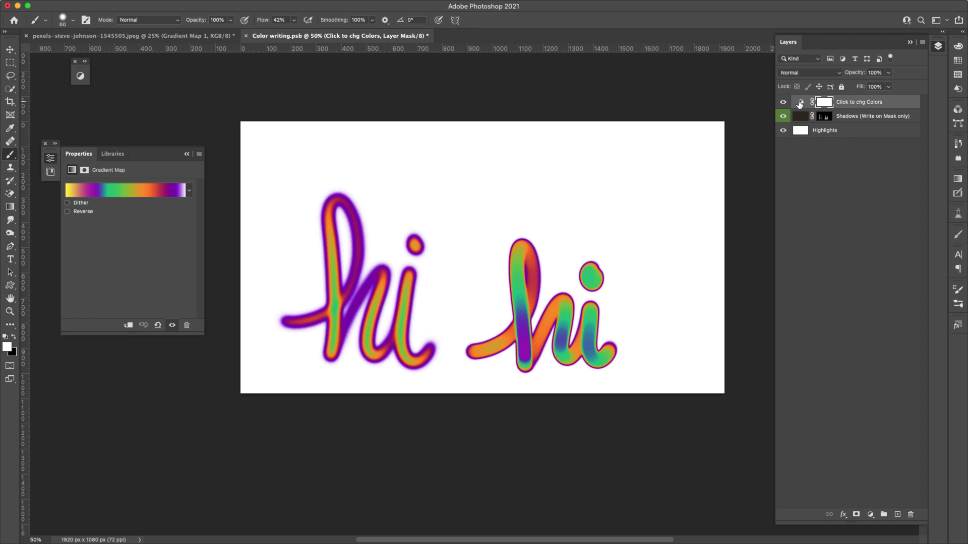
pyautogui.click(149, 201)
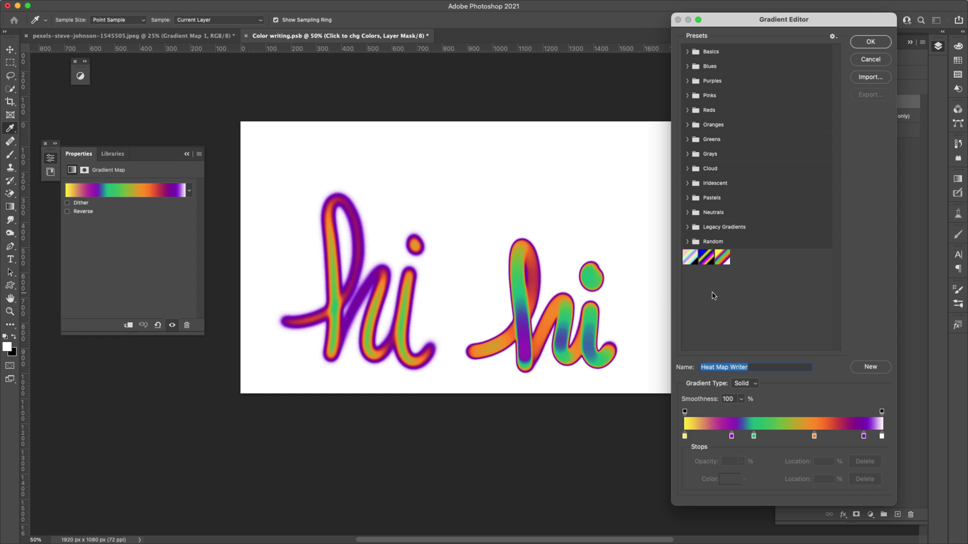
pyautogui.click(706, 257)
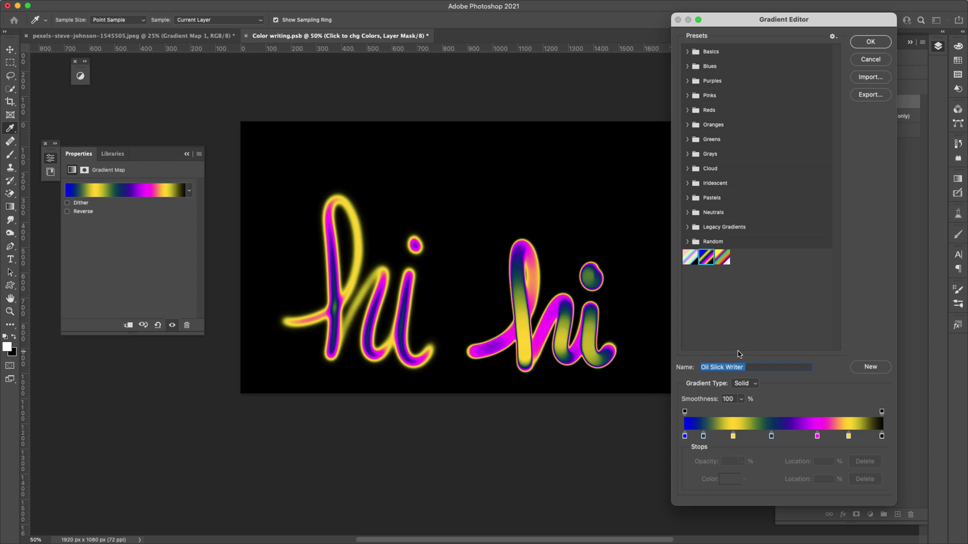
pyautogui.click(687, 257)
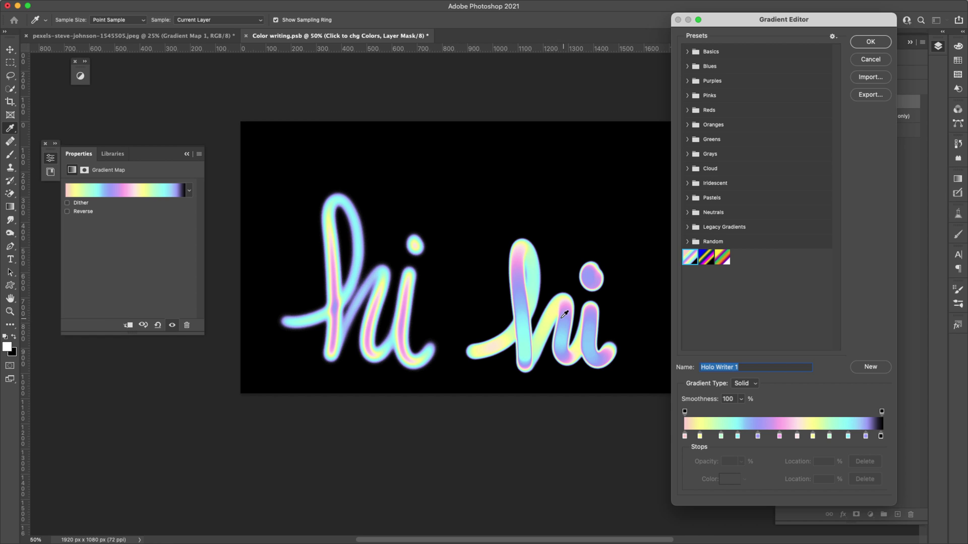
# Choose the Oil Slick Writer preset and change its magenta color stop at 67% location to dark purple (780678)
pyautogui.click(709, 258)
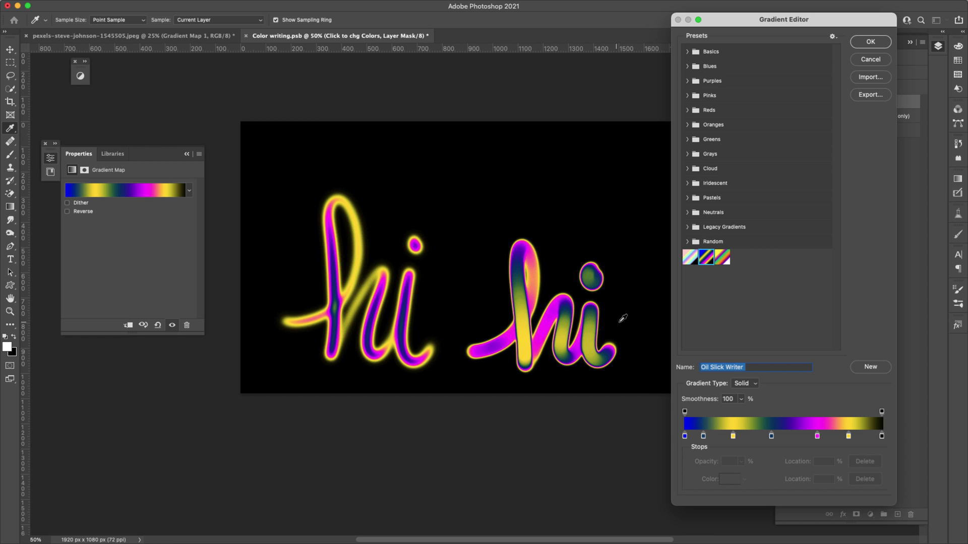
pyautogui.doubleClick(817, 437)
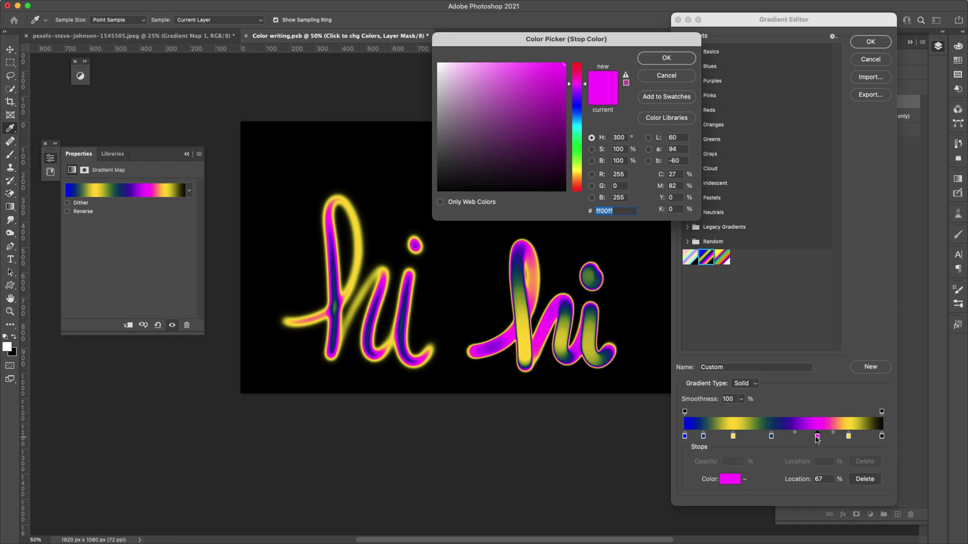
pyautogui.click(557, 131)
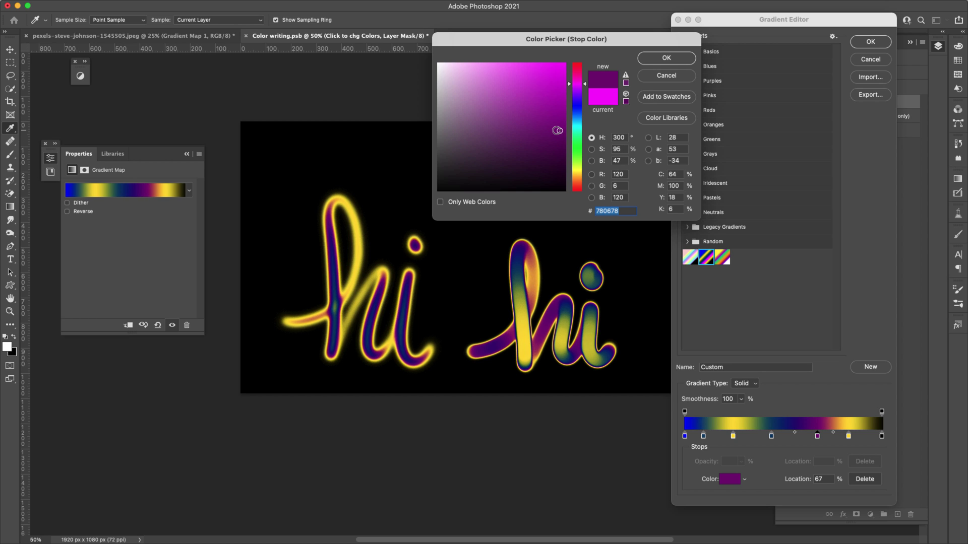
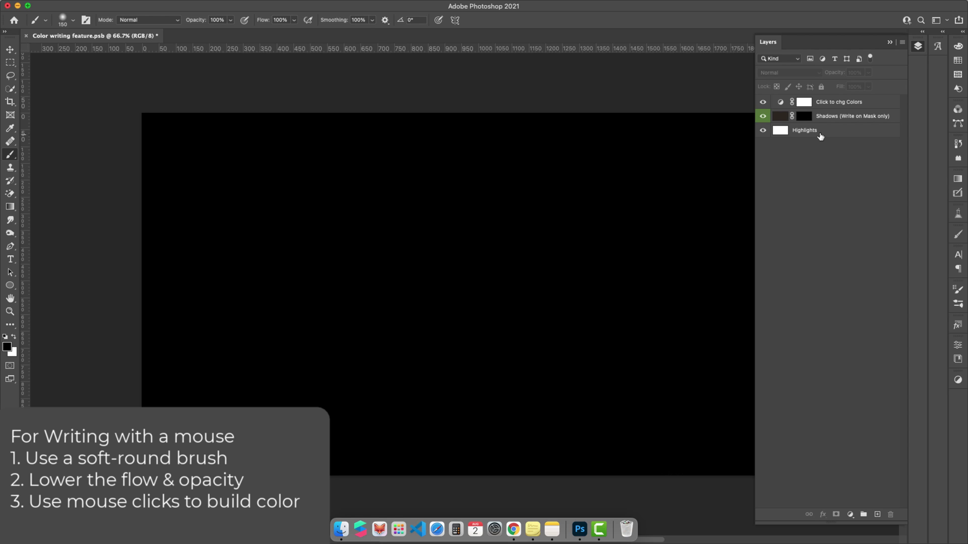
# Target the Shadows layer mask in Color writing feature.psb and set the soft round brush to 15% flow and 50% opacity
pyautogui.click(805, 117)
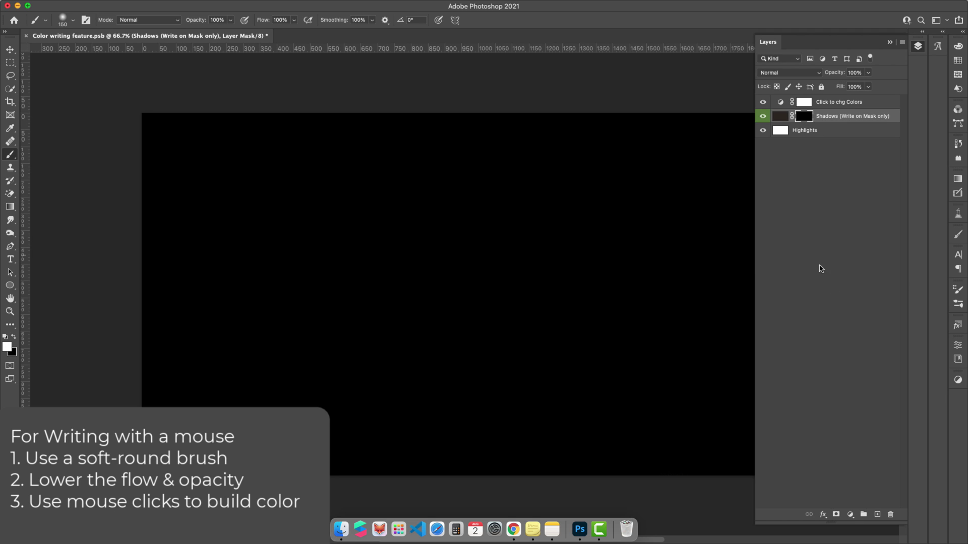
pyautogui.click(958, 306)
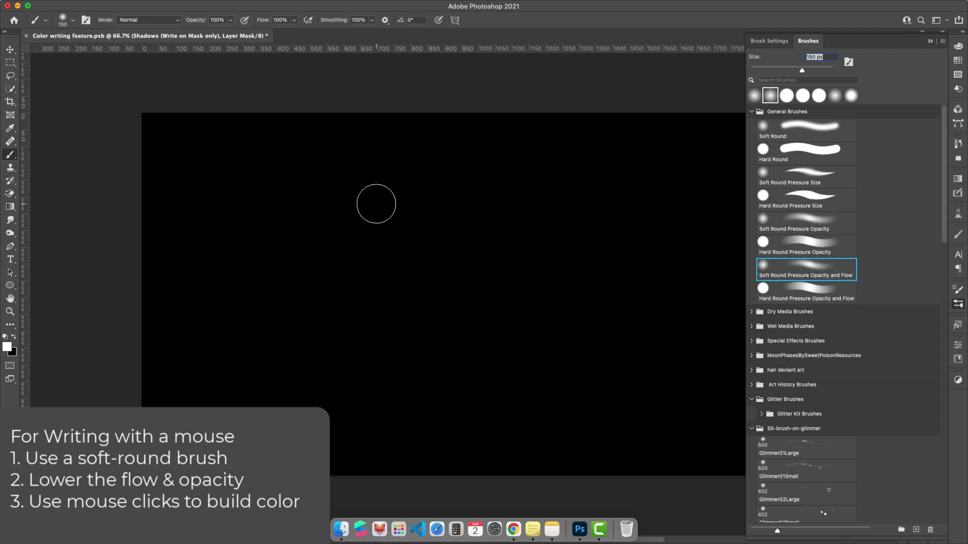
pyautogui.click(294, 20)
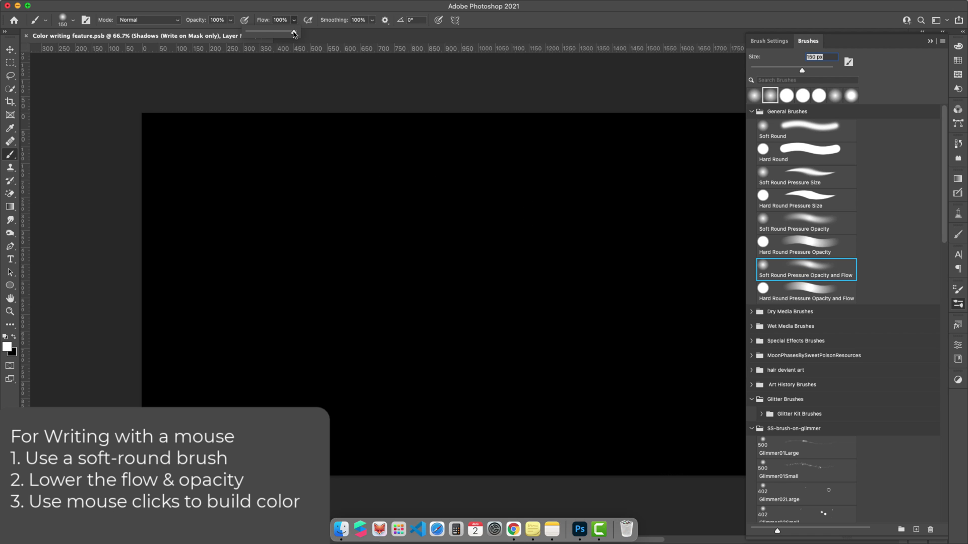
pyautogui.moveTo(294, 34); pyautogui.dragTo(210, 37)
pyautogui.click(229, 22)
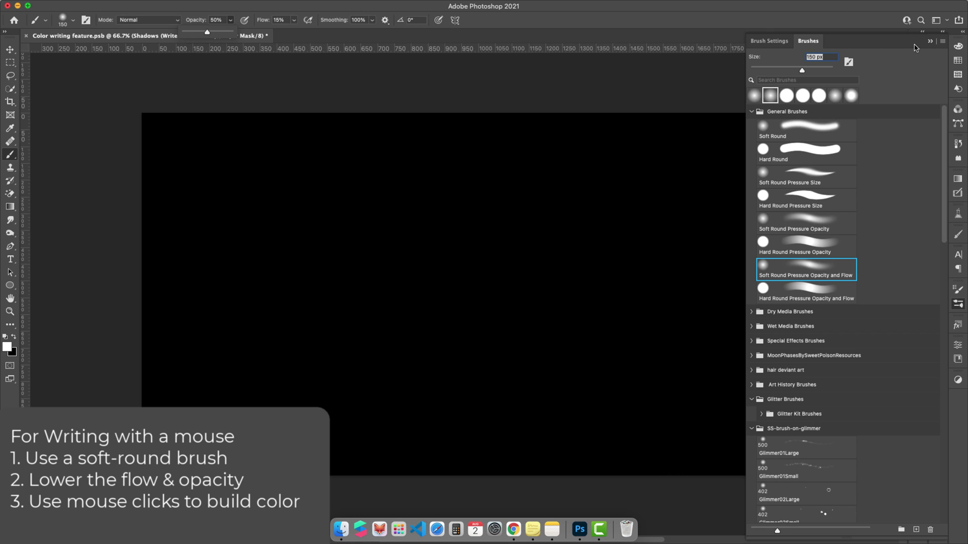
pyautogui.click(929, 41)
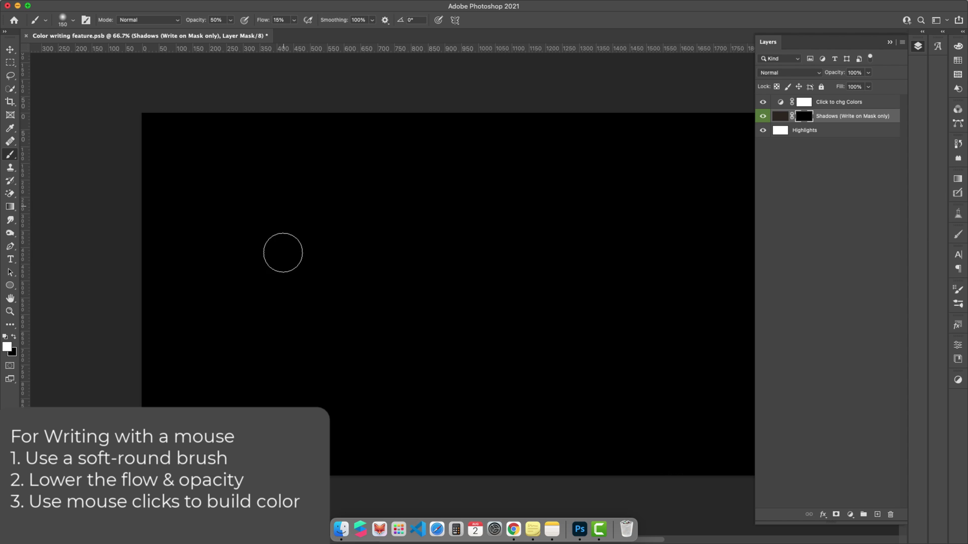
# Paint a horizontal band across the upper canvas on the Shadows mask, repeating strokes over it to build up gradient colors
pyautogui.moveTo(268, 216); pyautogui.dragTo(561, 216)
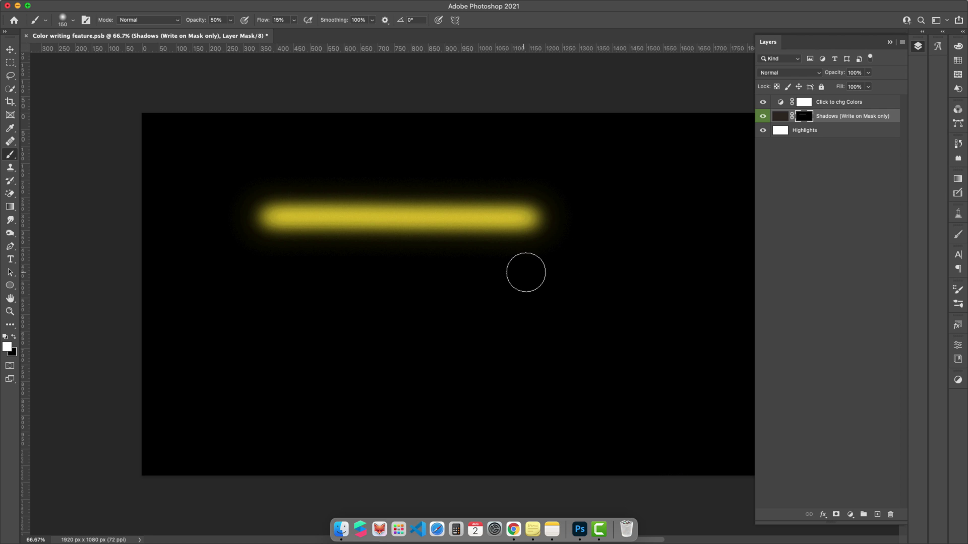
pyautogui.moveTo(270, 221); pyautogui.dragTo(521, 218)
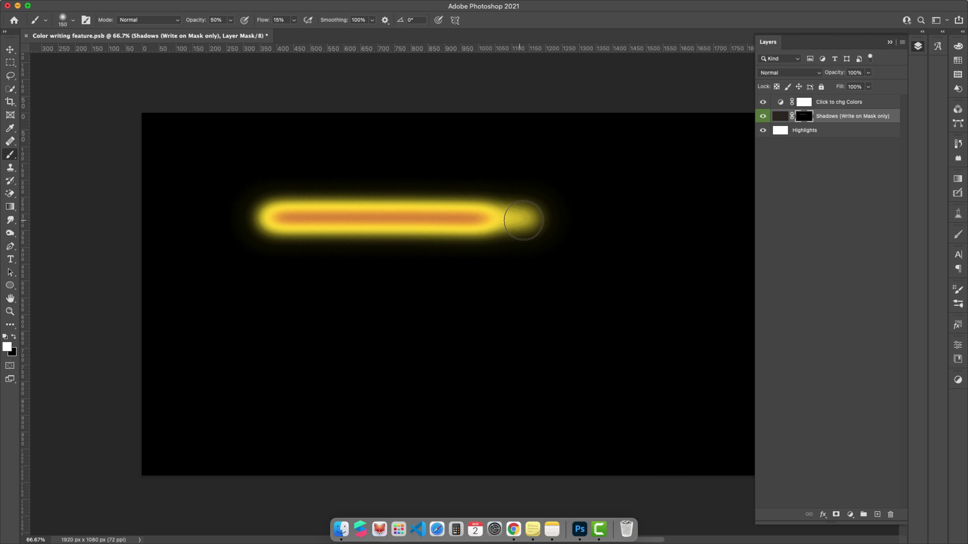
pyautogui.moveTo(298, 221)
pyautogui.mouseDown()
pyautogui.moveTo(455, 218)
pyautogui.moveTo(276, 218)
pyautogui.moveTo(378, 220)
pyautogui.moveTo(307, 220)
pyautogui.mouseUp()
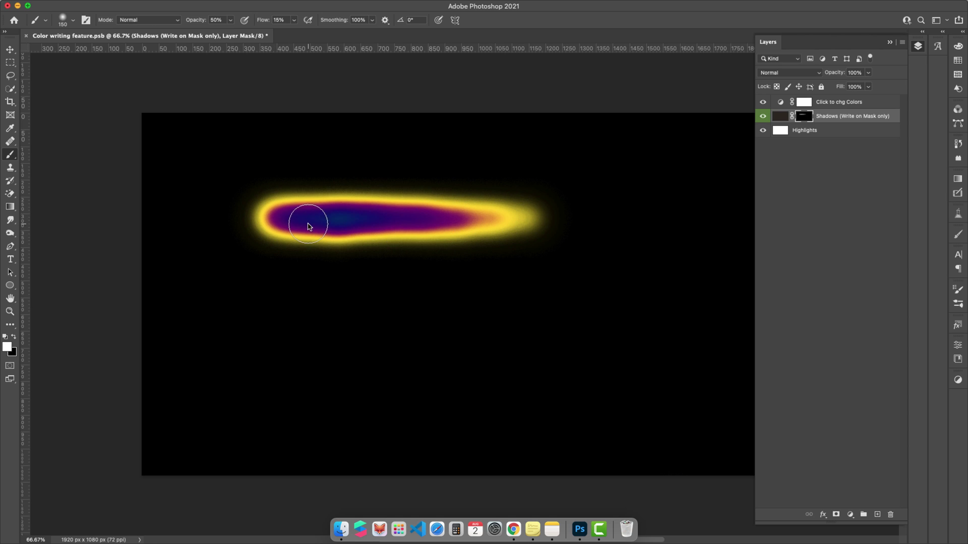
pyautogui.moveTo(375, 220)
pyautogui.mouseDown()
pyautogui.moveTo(330, 219)
pyautogui.moveTo(485, 228)
pyautogui.moveTo(316, 209)
pyautogui.moveTo(588, 218)
pyautogui.moveTo(281, 221)
pyautogui.moveTo(503, 225)
pyautogui.moveTo(516, 209)
pyautogui.moveTo(421, 219)
pyautogui.moveTo(408, 211)
pyautogui.moveTo(385, 225)
pyautogui.moveTo(449, 217)
pyautogui.moveTo(353, 222)
pyautogui.moveTo(469, 213)
pyautogui.moveTo(321, 215)
pyautogui.moveTo(439, 209)
pyautogui.mouseUp()
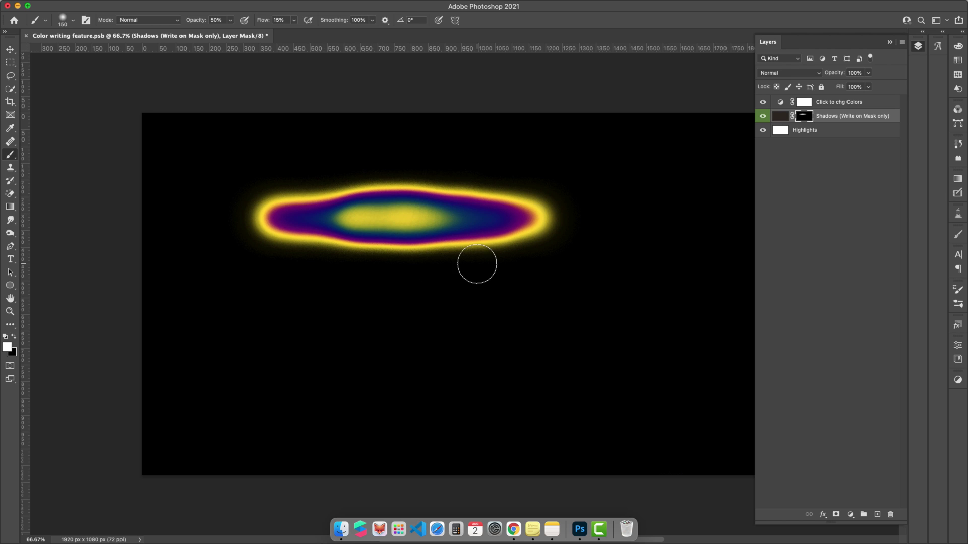
# Paint a second band below the first on the Shadows mask, extending it leftward and layering strokes to build up color
pyautogui.moveTo(508, 324)
pyautogui.mouseDown()
pyautogui.moveTo(619, 329)
pyautogui.moveTo(584, 329)
pyautogui.mouseUp()
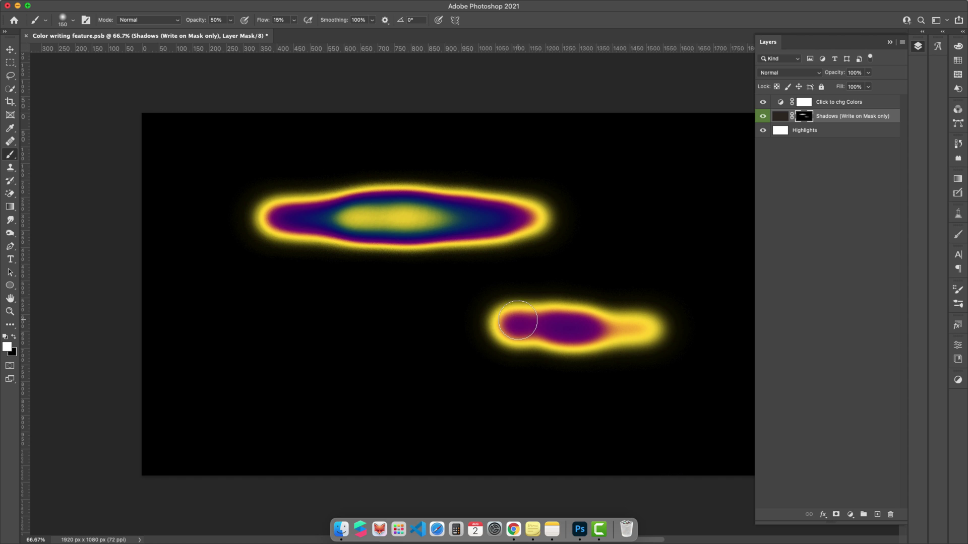
pyautogui.moveTo(518, 320)
pyautogui.mouseDown()
pyautogui.moveTo(626, 325)
pyautogui.moveTo(541, 337)
pyautogui.moveTo(532, 331)
pyautogui.moveTo(638, 331)
pyautogui.moveTo(513, 331)
pyautogui.moveTo(659, 323)
pyautogui.moveTo(488, 331)
pyautogui.moveTo(696, 319)
pyautogui.moveTo(604, 332)
pyautogui.moveTo(677, 326)
pyautogui.moveTo(253, 317)
pyautogui.mouseUp()
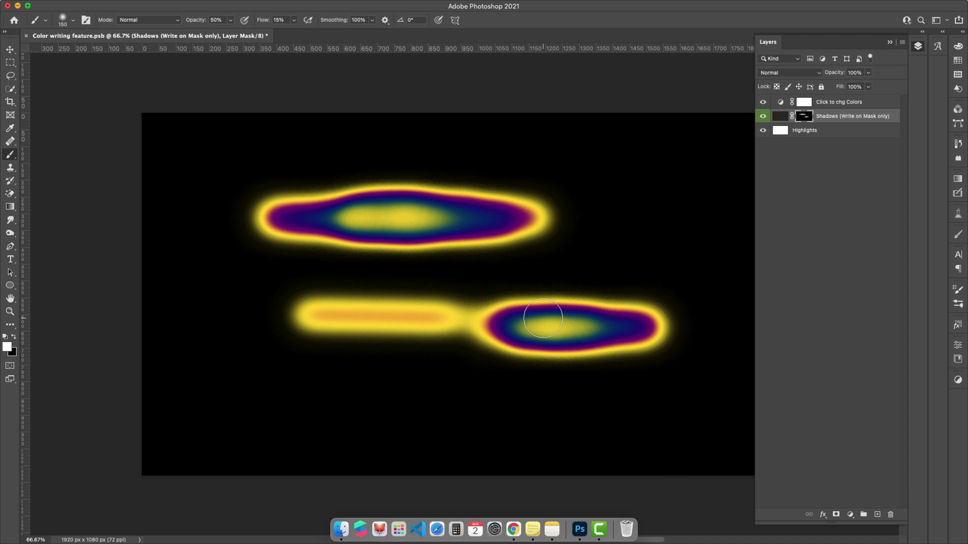
pyautogui.moveTo(542, 318)
pyautogui.mouseDown()
pyautogui.moveTo(344, 317)
pyautogui.moveTo(643, 321)
pyautogui.moveTo(157, 325)
pyautogui.moveTo(135, 356)
pyautogui.moveTo(309, 393)
pyautogui.moveTo(343, 328)
pyautogui.moveTo(212, 340)
pyautogui.moveTo(289, 366)
pyautogui.moveTo(120, 323)
pyautogui.moveTo(255, 352)
pyautogui.mouseUp()
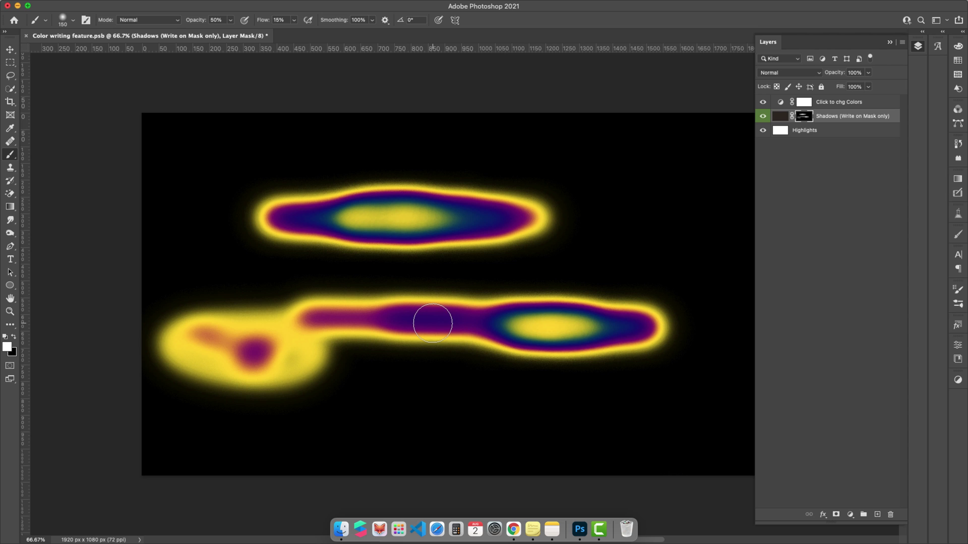